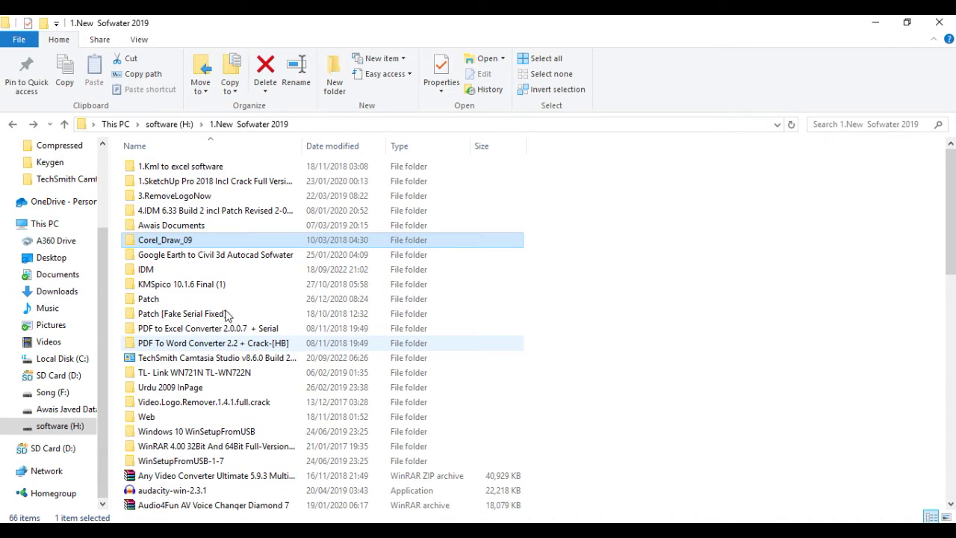
Open the Corel_Draw_09 folder and run setup32 as administrator.
right_click(166, 247)
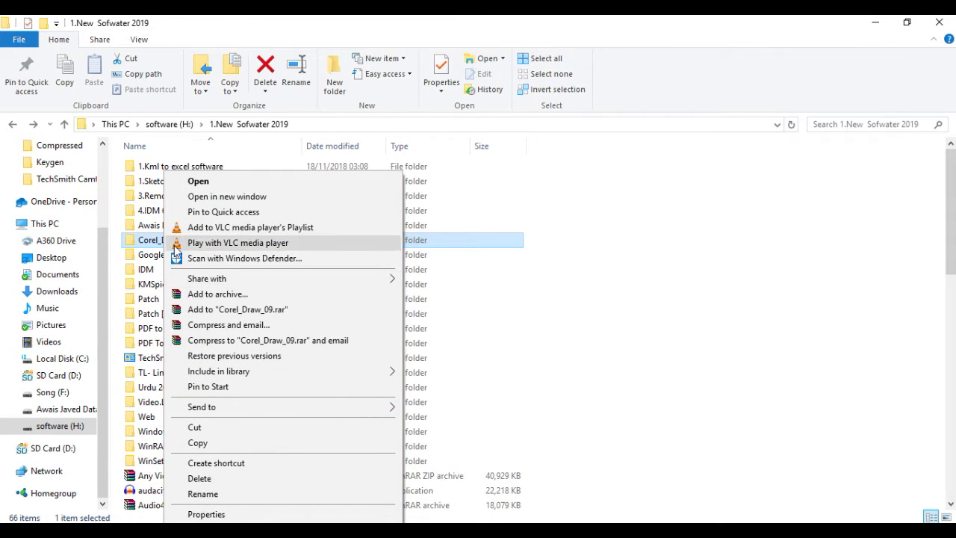
left_click(526, 330)
double_click(169, 243)
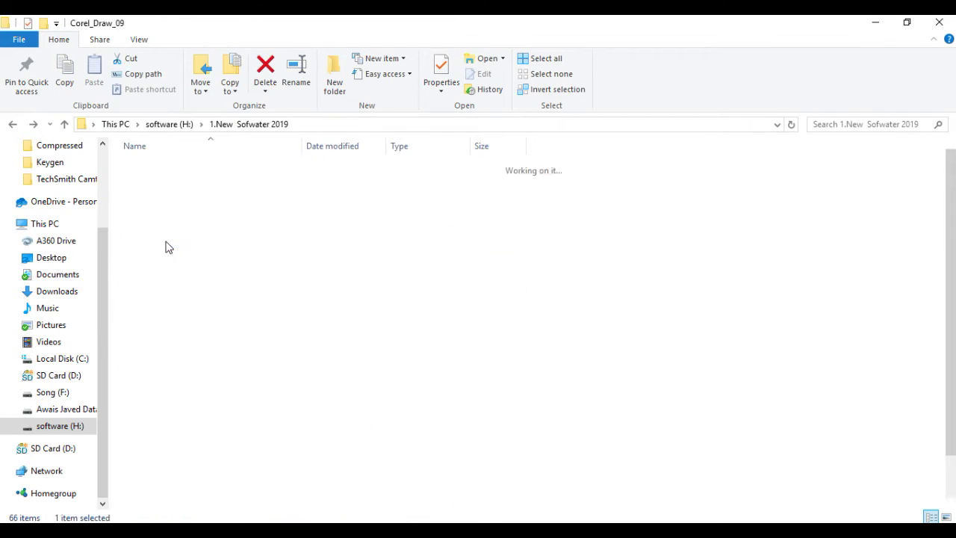
scroll(161, 448, "down", 1)
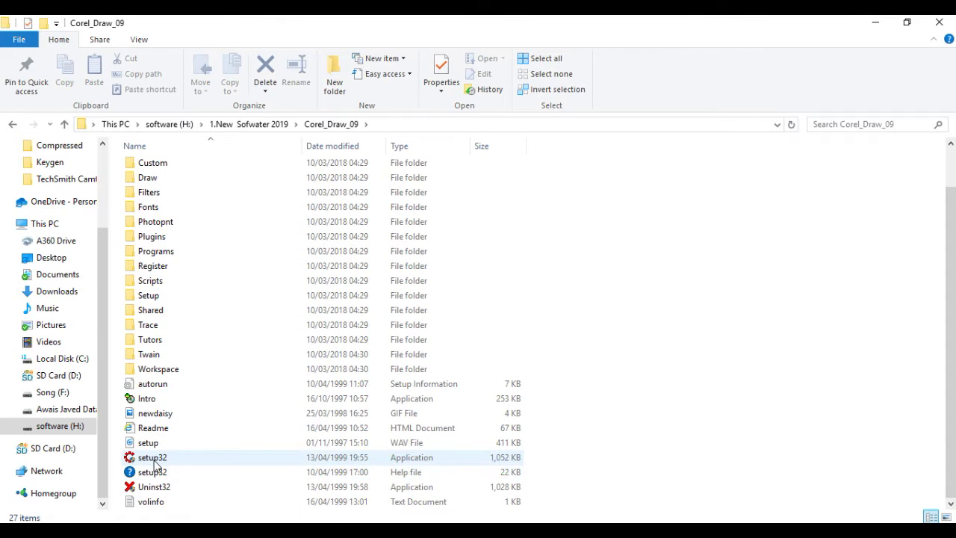
right_click(154, 463)
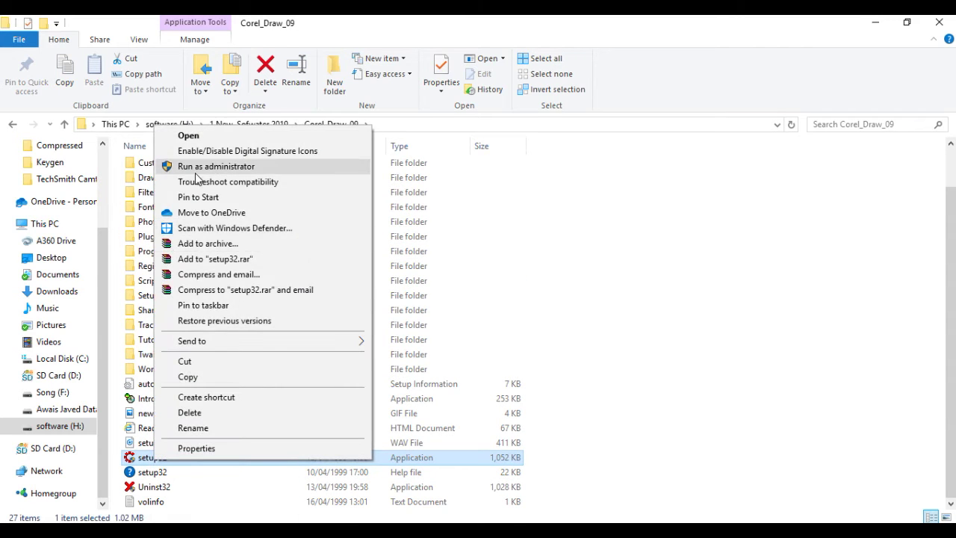
left_click(196, 171)
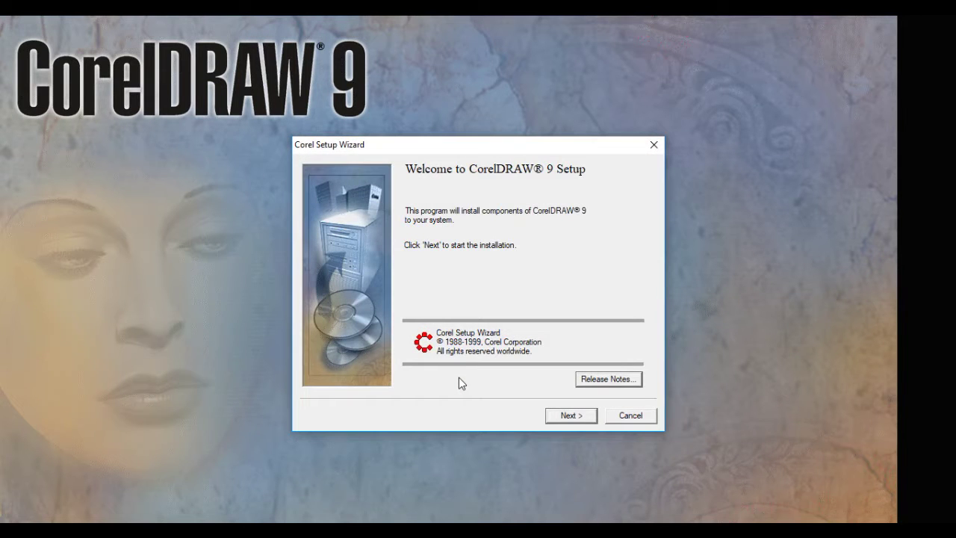
Accept the licence agreement and enter the user's full name and company name.
left_click(568, 416)
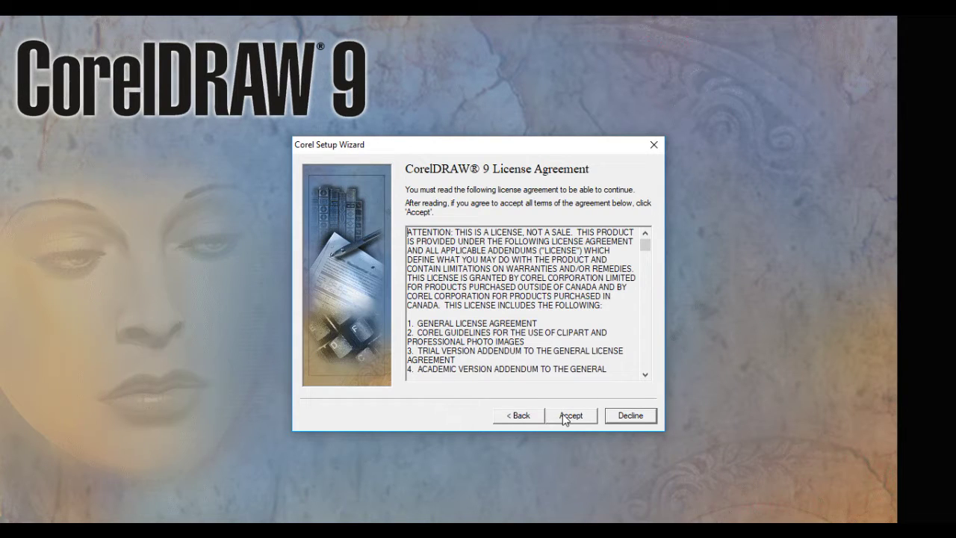
left_click(565, 417)
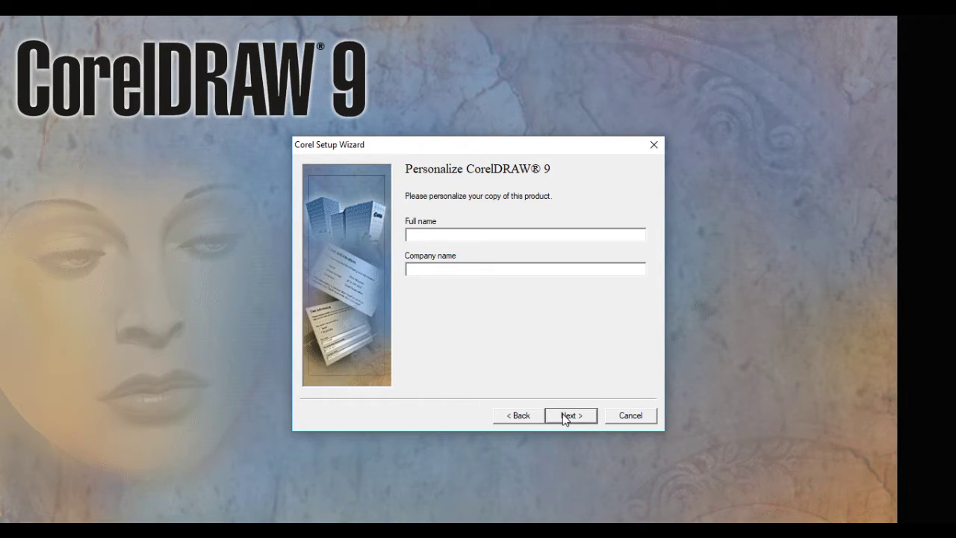
left_click(435, 237)
type("AAH")
left_click(464, 267)
type("AHJ")
left_click(583, 421)
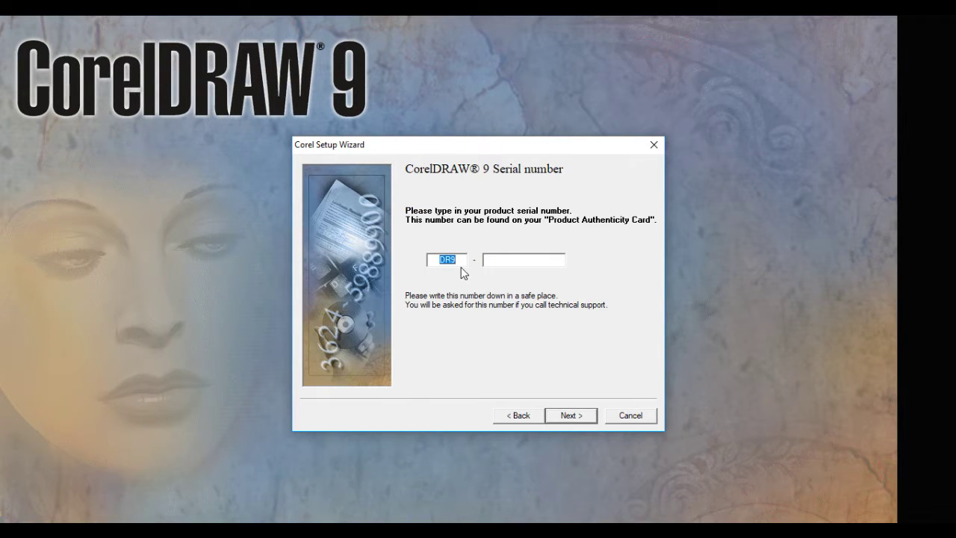
Enter and recheck the product serial number, then reach the Setup Options page.
left_click(499, 260)
key("BackSpace")
key("BackSpace")
key("BackSpace")
key("BackSpace")
key("BackSpace")
left_click(568, 417)
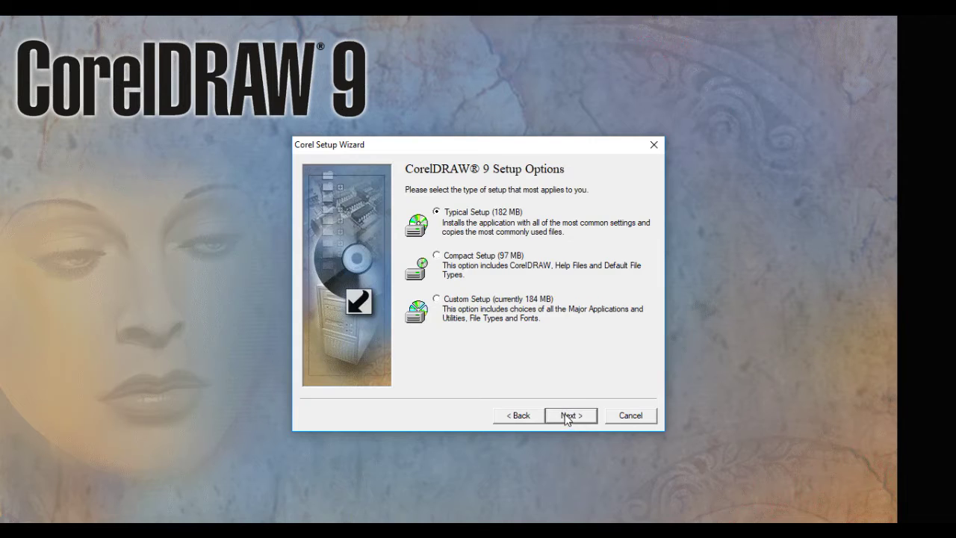
left_click(516, 415)
left_click_drag(439, 260, 466, 259)
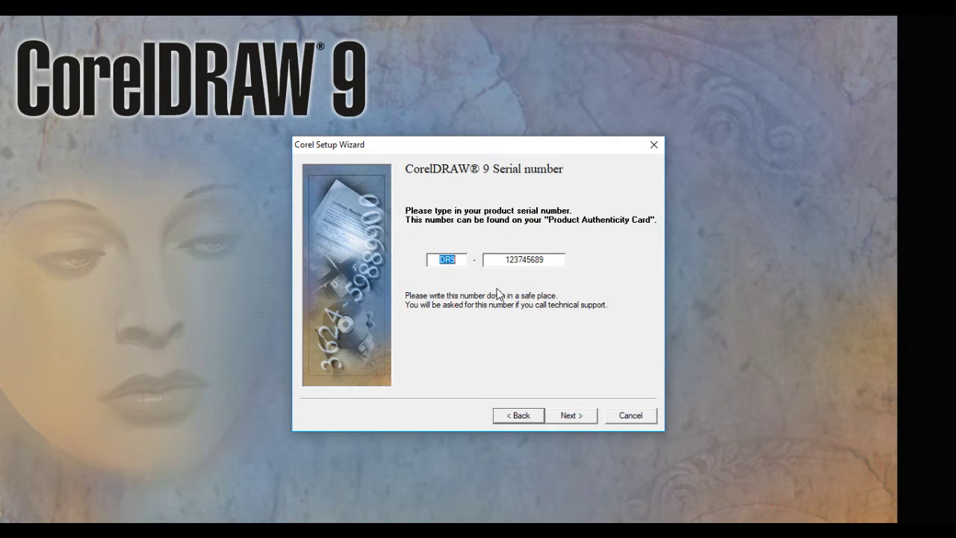
left_click(569, 419)
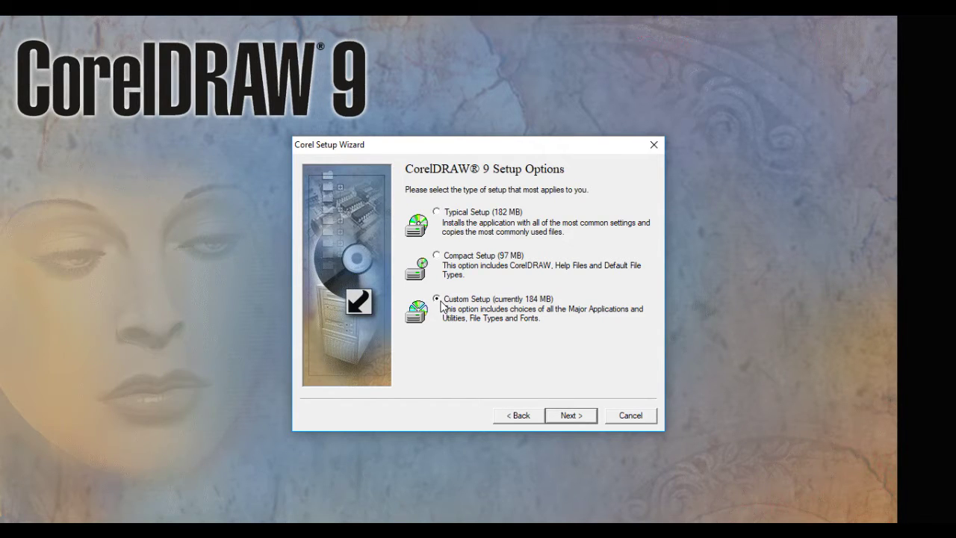
Switch the installation type from Custom to Typical Setup (182 MB).
left_click(573, 415)
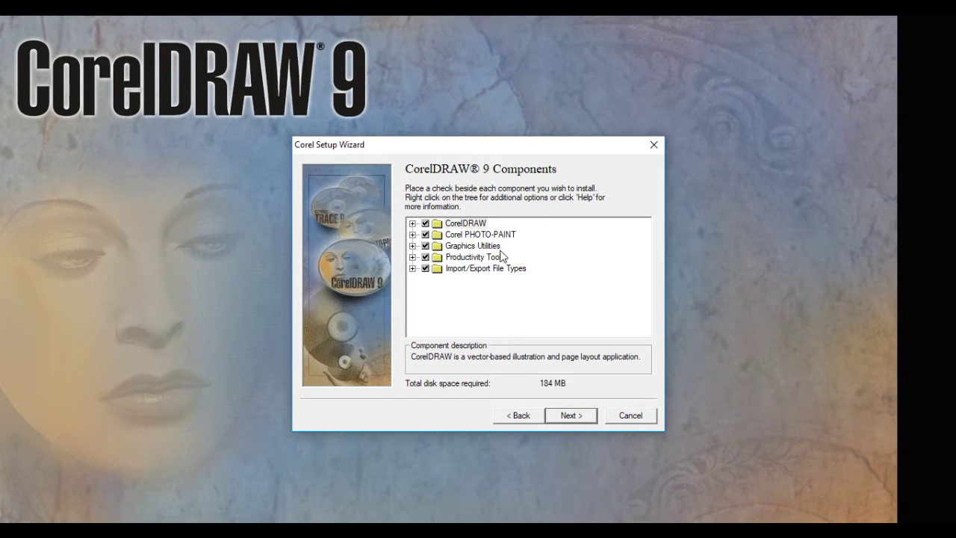
left_click(520, 415)
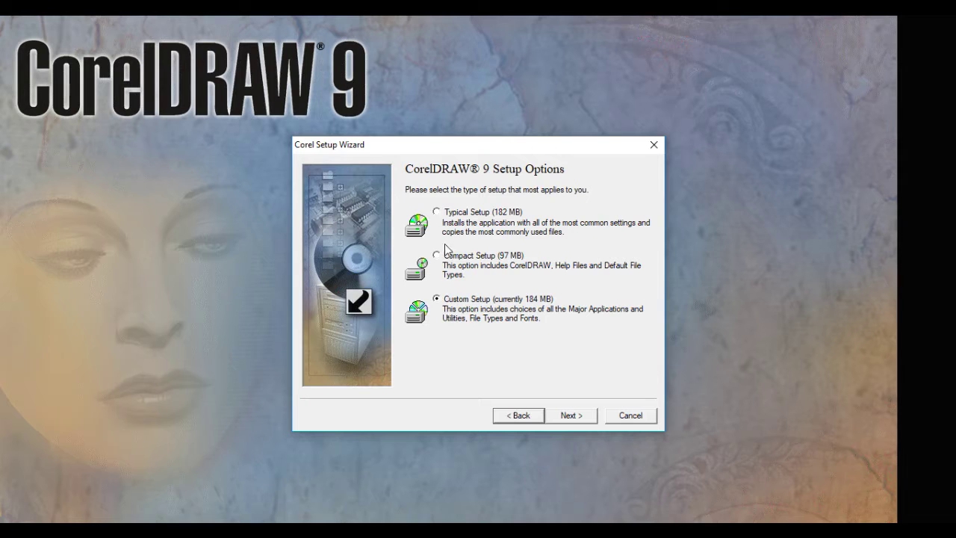
left_click(437, 214)
left_click(569, 416)
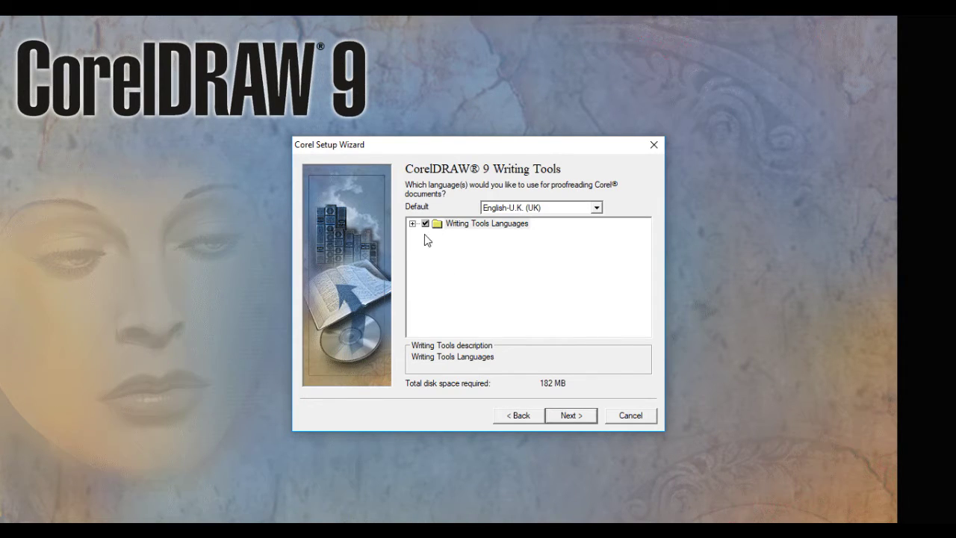
Keep the default Writing Tools languages and accept the fonts warning.
left_click(412, 223)
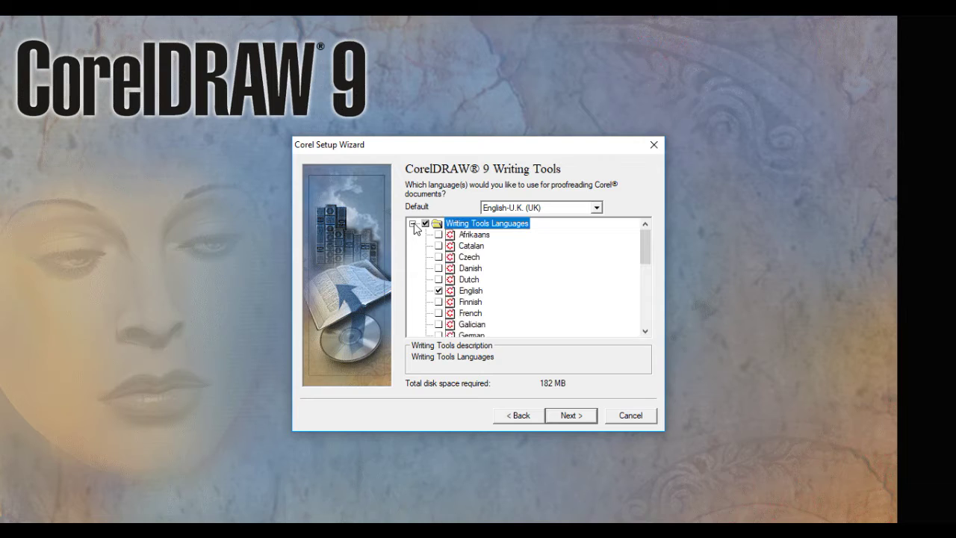
left_click(413, 223)
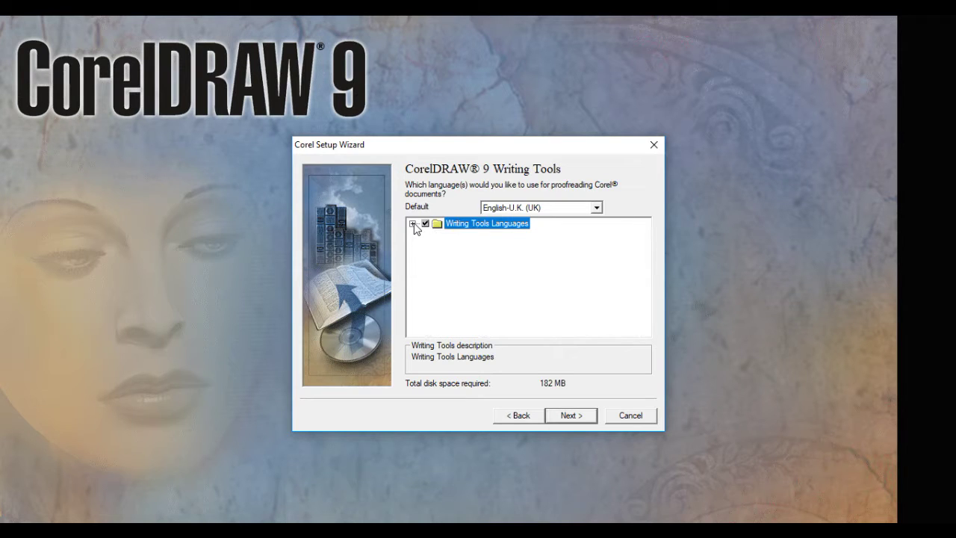
left_click(574, 419)
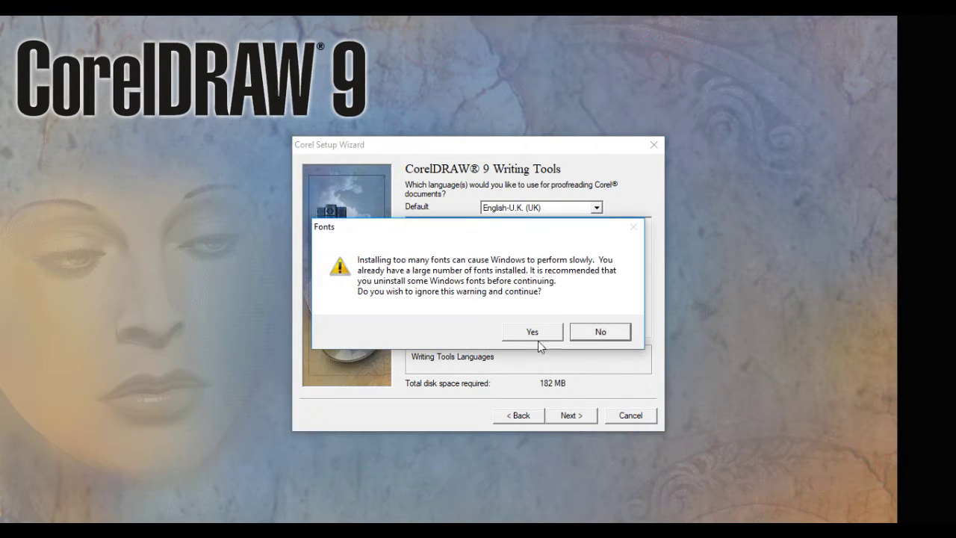
left_click(546, 334)
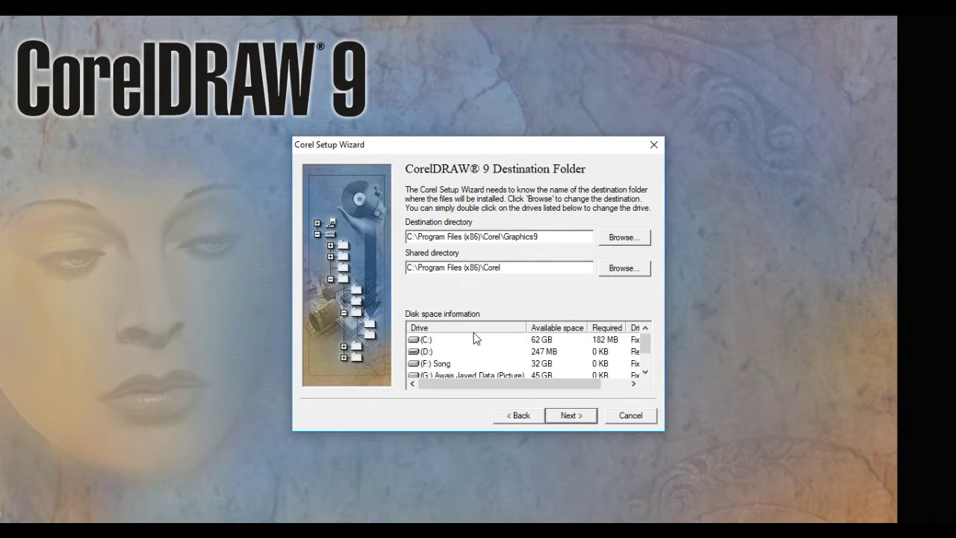
Install to C:\Program Files (x86)\Corel\Graphics9 on drive C:, letting setup create the folder.
left_click(424, 342)
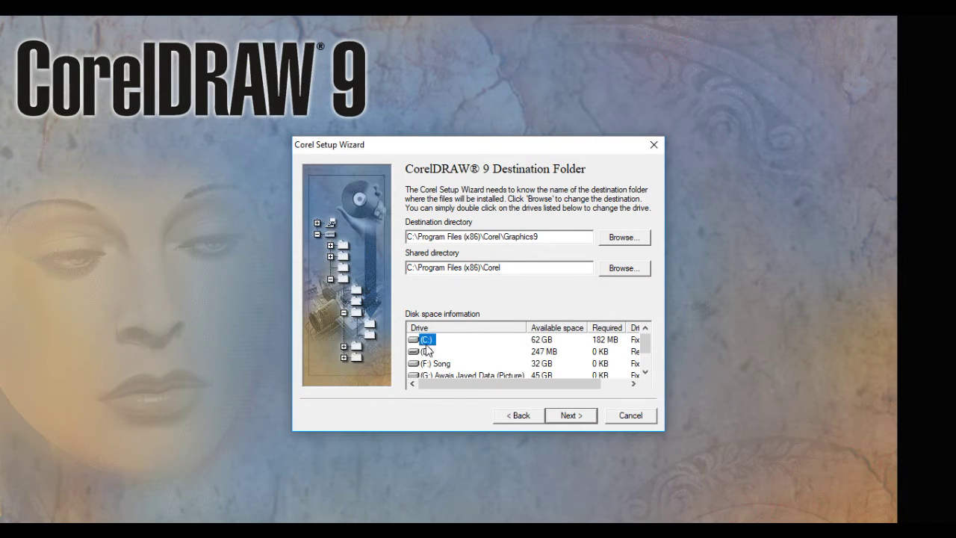
left_click(570, 417)
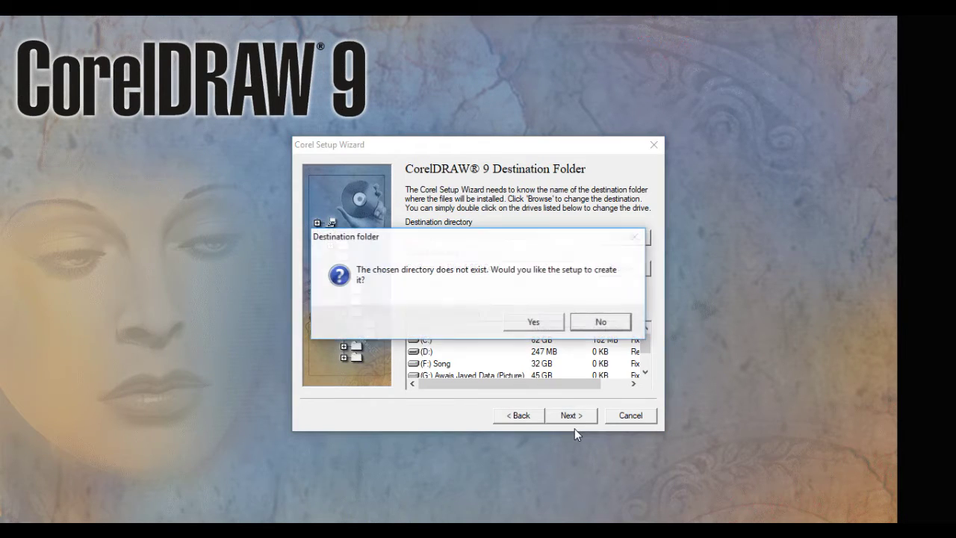
left_click(544, 327)
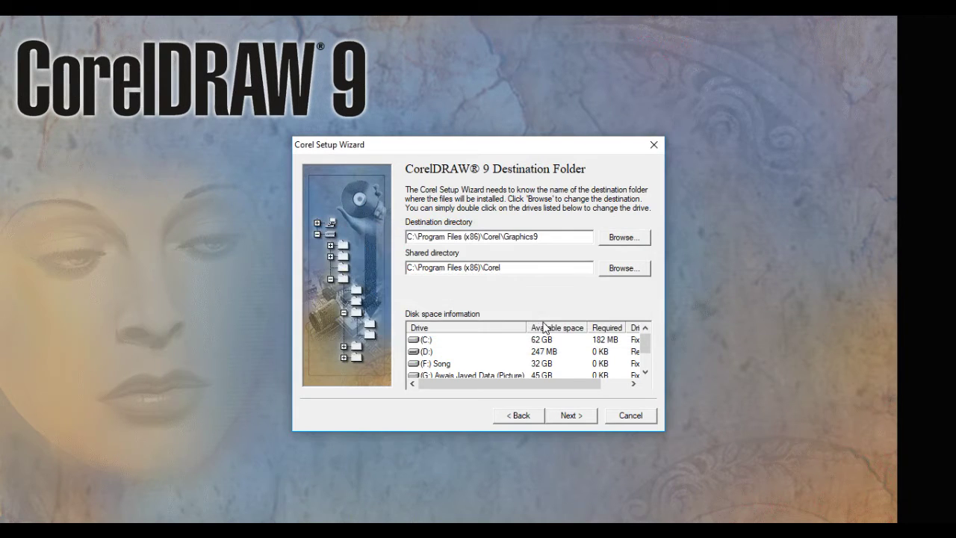
Review the selected components on the Ready to install page and start installing.
left_click(566, 419)
left_click(411, 301)
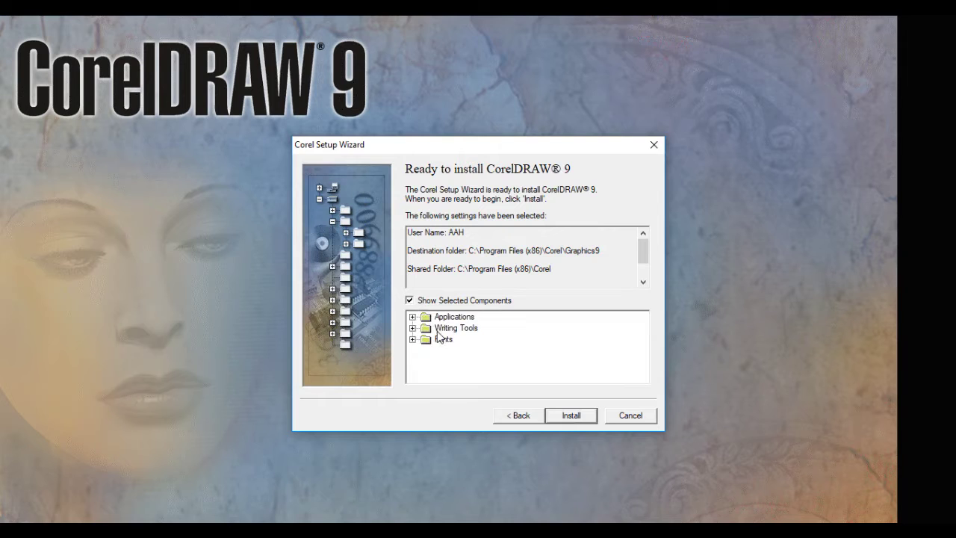
left_click(413, 302)
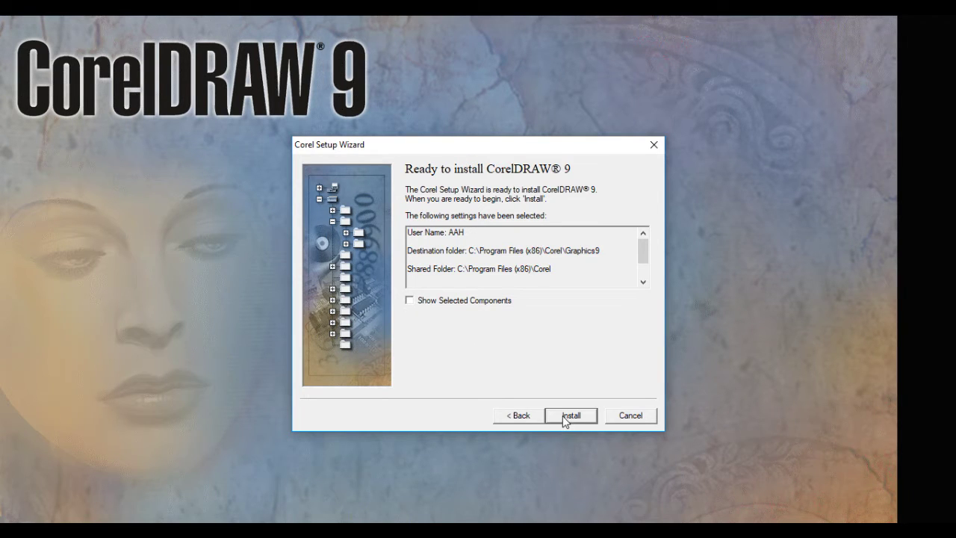
left_click(570, 416)
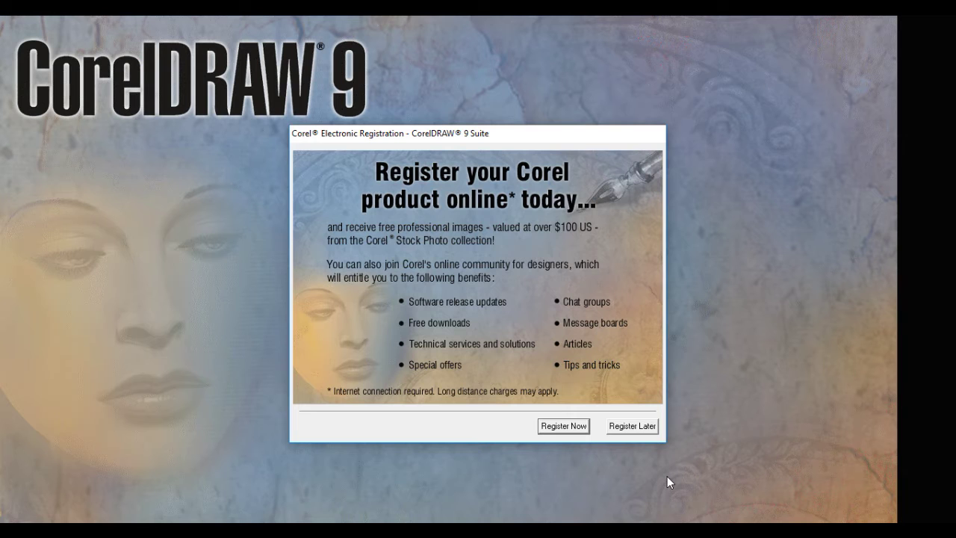
Start online registration and choose Pakistan as the country.
left_click(566, 426)
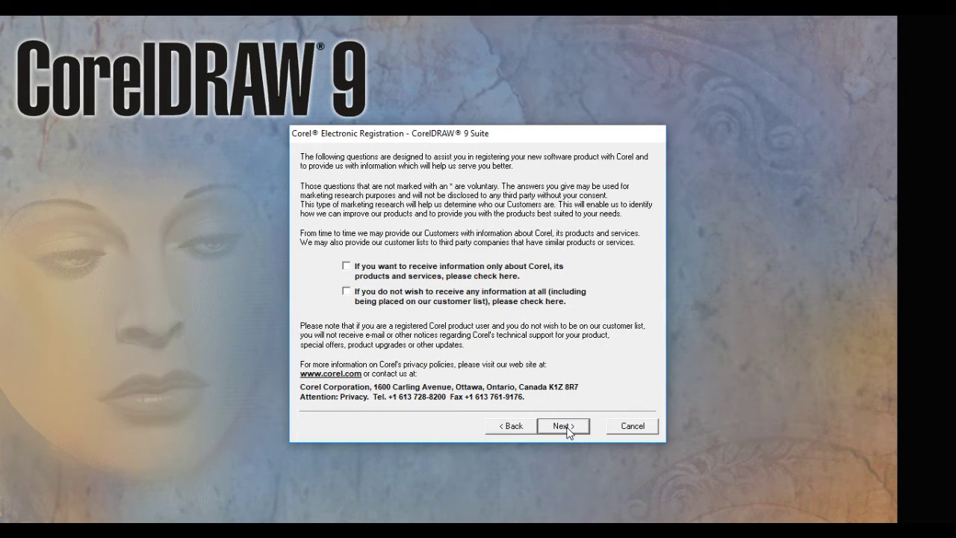
left_click(566, 427)
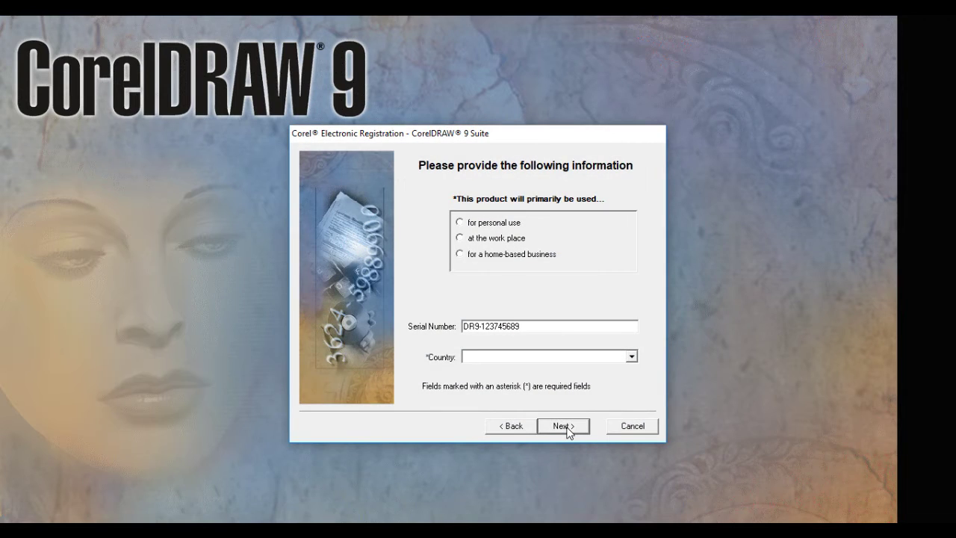
left_click(632, 357)
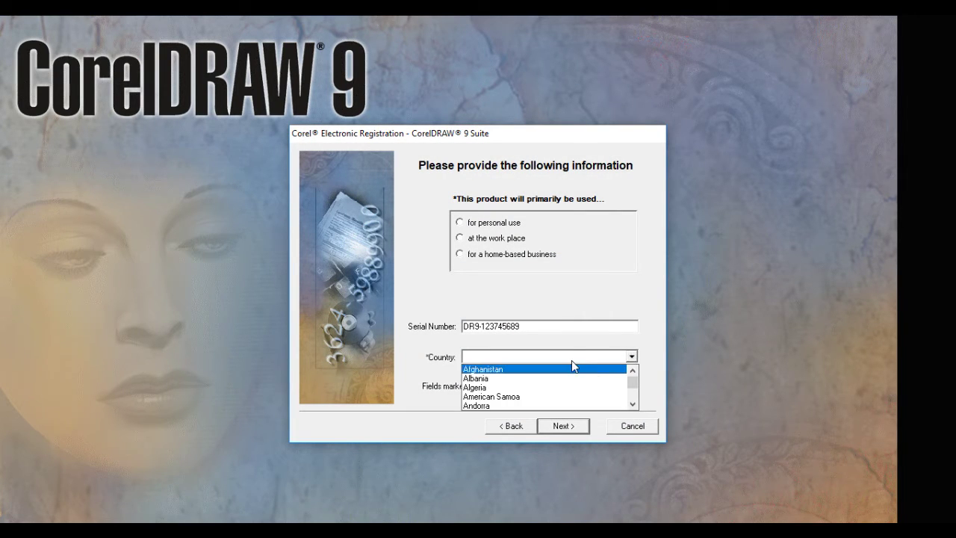
scroll(500, 404, "down", 10)
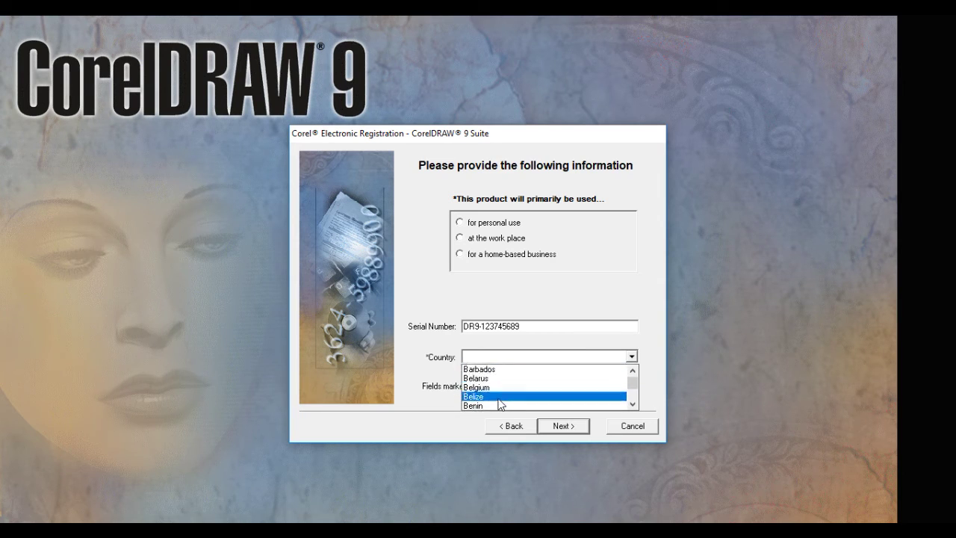
scroll(503, 399, "down", 2)
key("p")
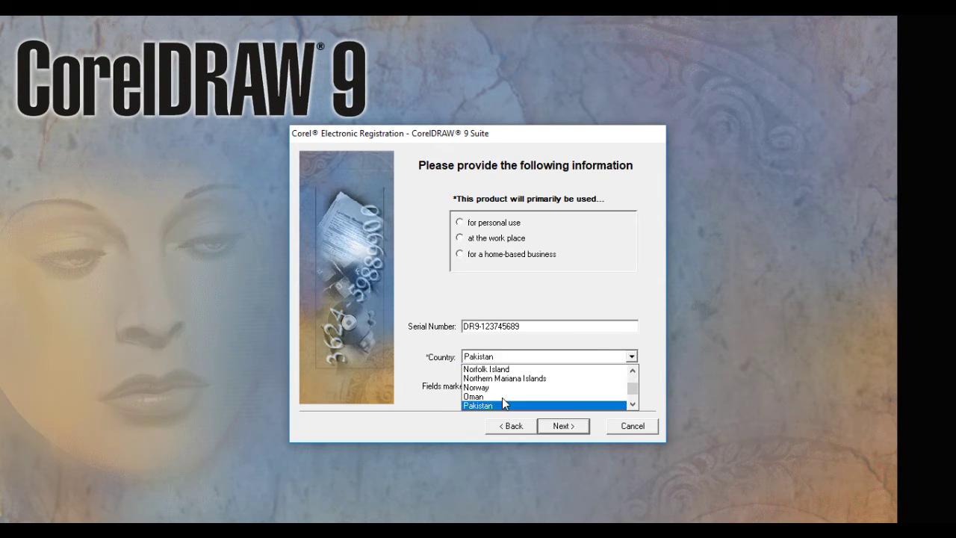
left_click(504, 405)
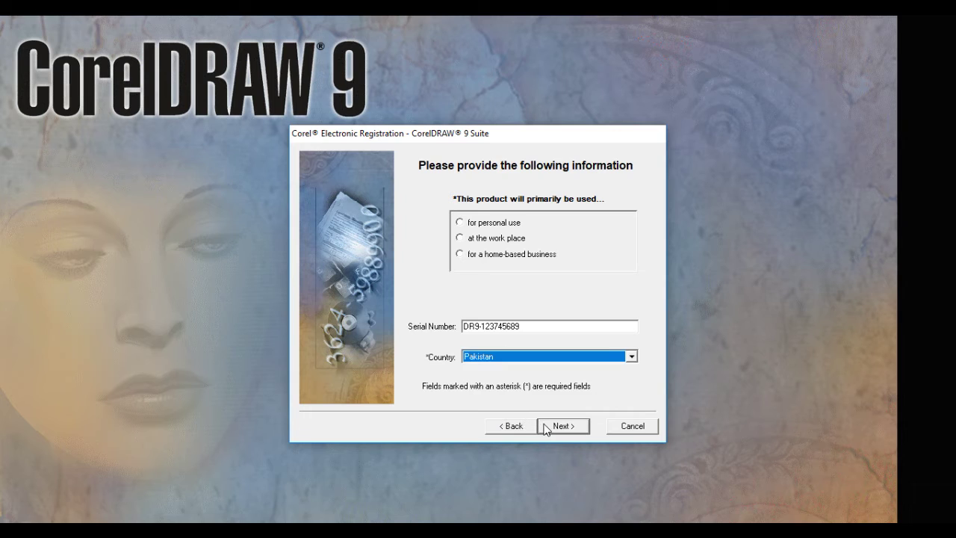
Mark the product as for personal use and continue to the name and address form.
left_click(545, 425)
left_click(625, 241)
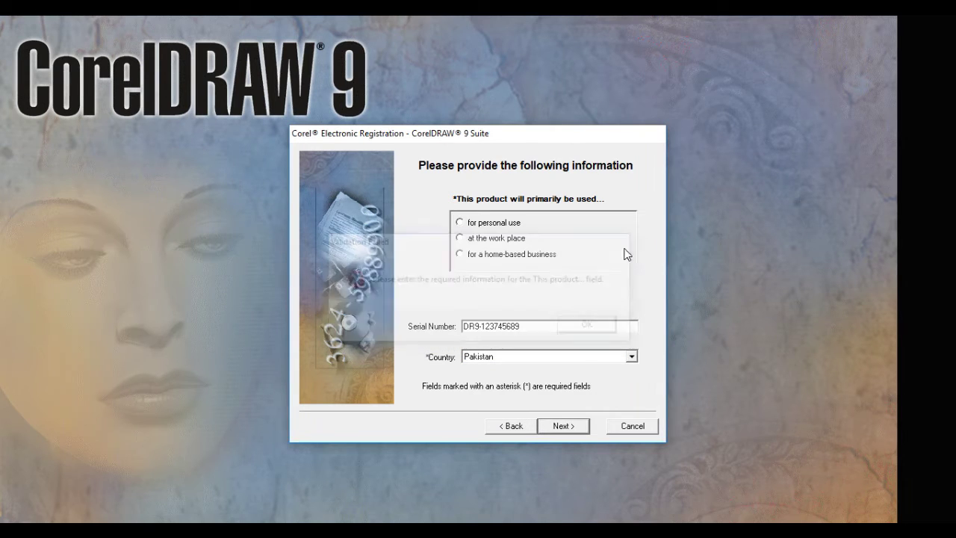
left_click(468, 225)
left_click(582, 429)
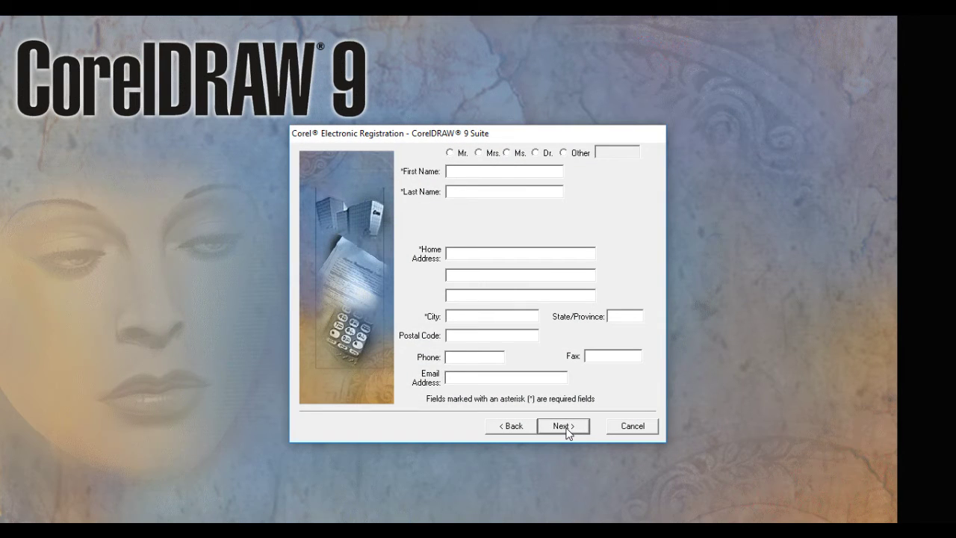
Fill in the registrant's first and last name on the address form.
left_click(565, 428)
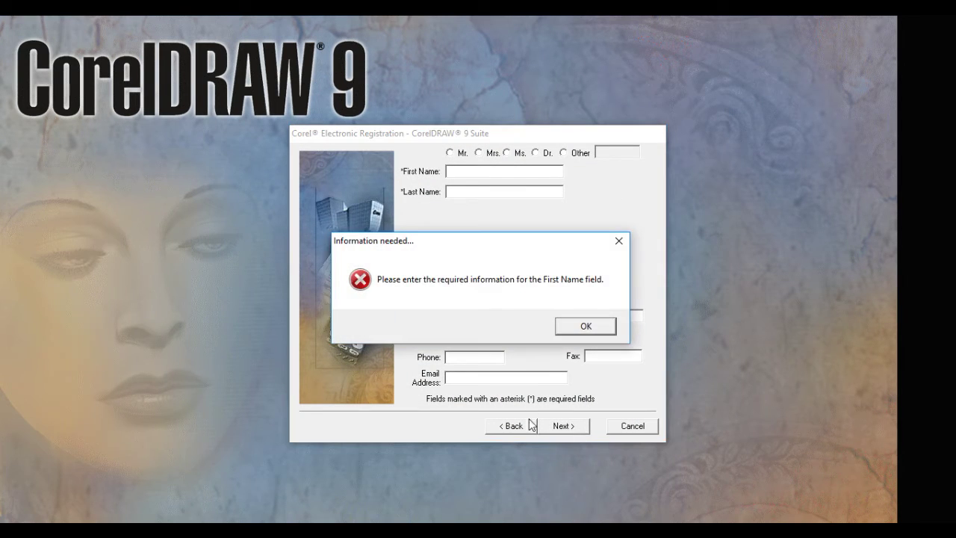
left_click(619, 242)
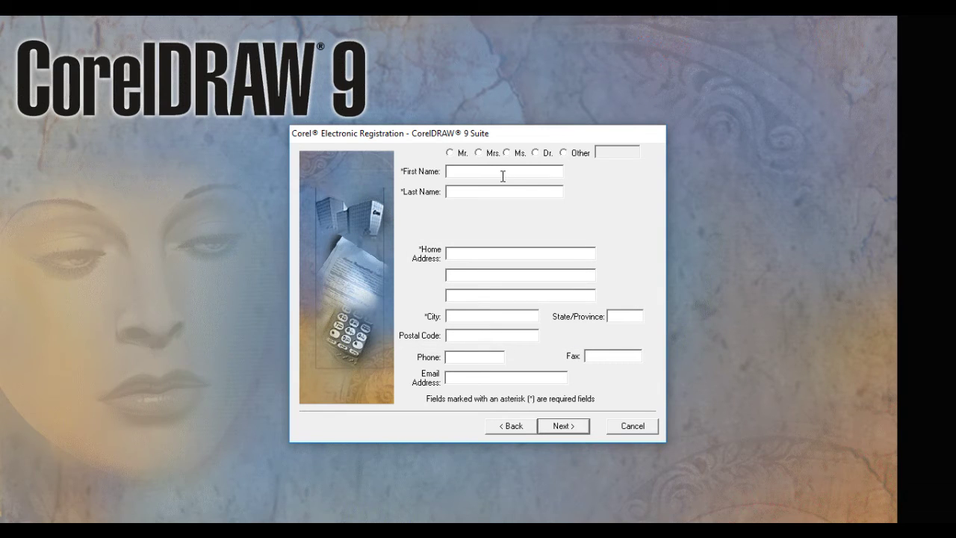
type("awa")
left_click(494, 190)
type("jav")
left_click(508, 256)
Cancel registration, accept the two-week reminder, and close the installation-complete message.
left_click(632, 426)
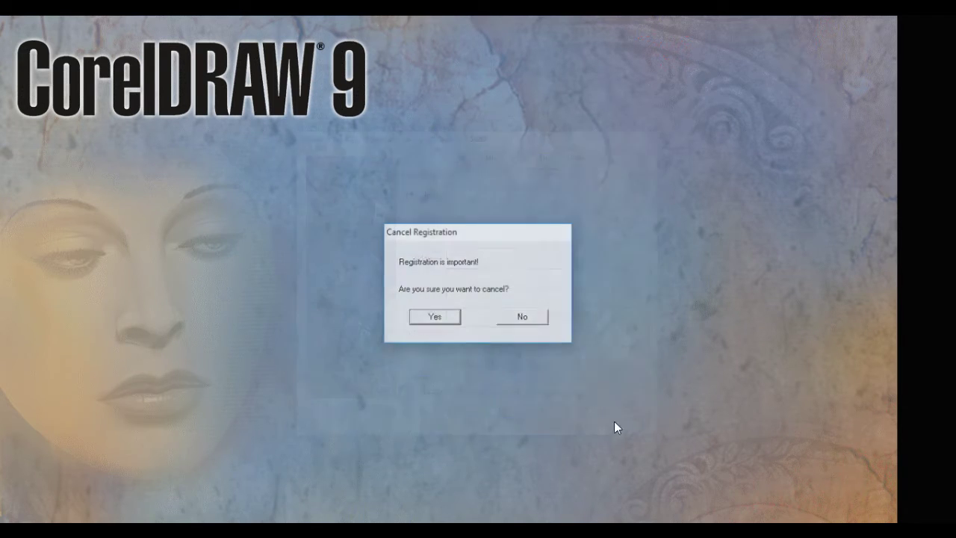
left_click(448, 322)
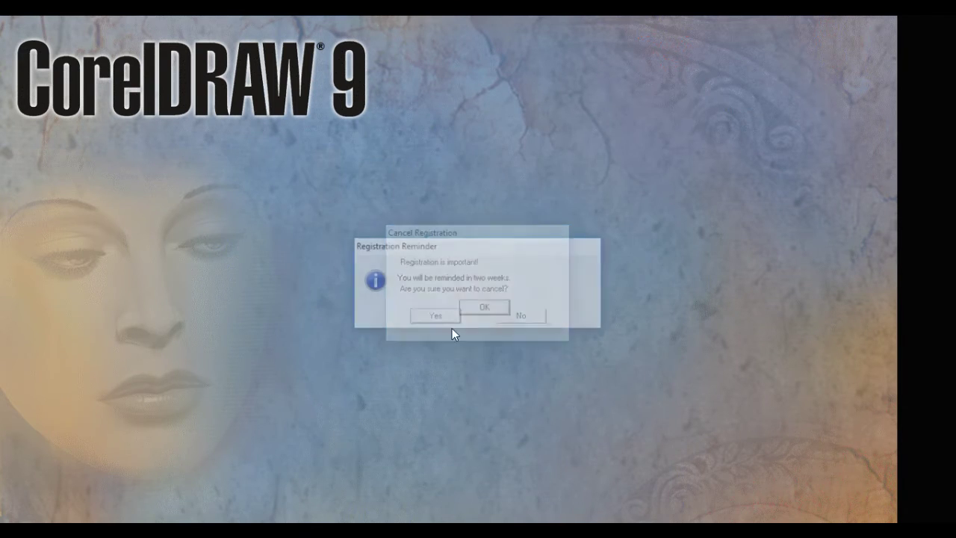
left_click(491, 313)
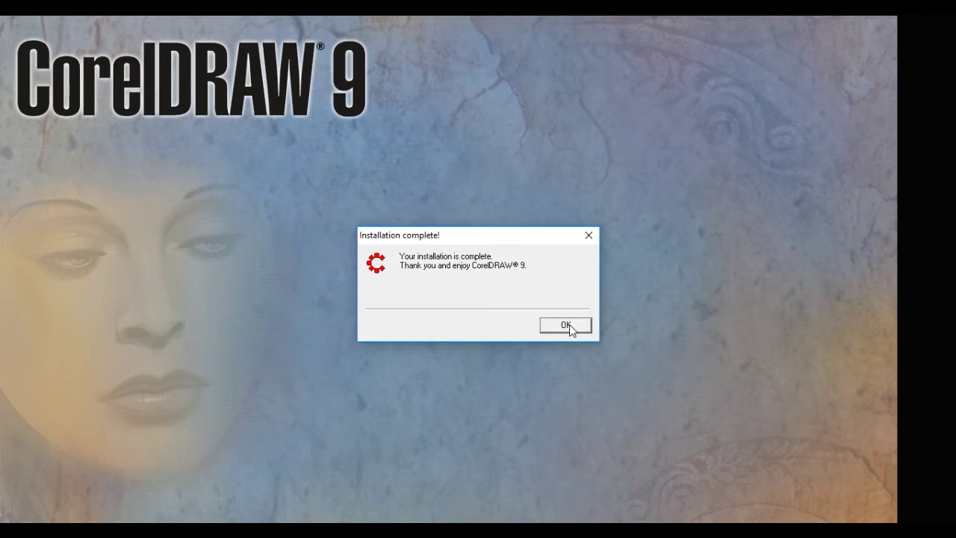
left_click(567, 326)
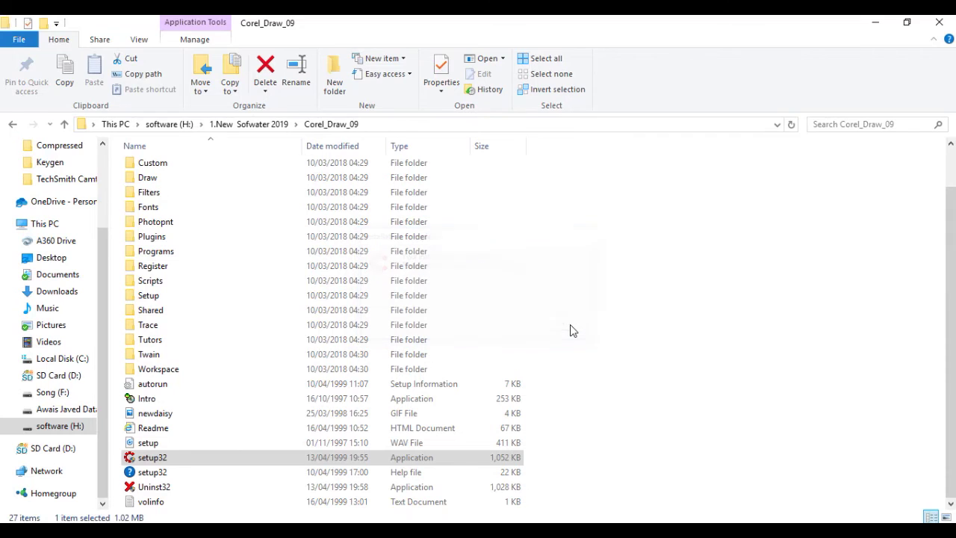
Minimize the folder window and try a Windows search for 'cow'.
left_click(875, 22)
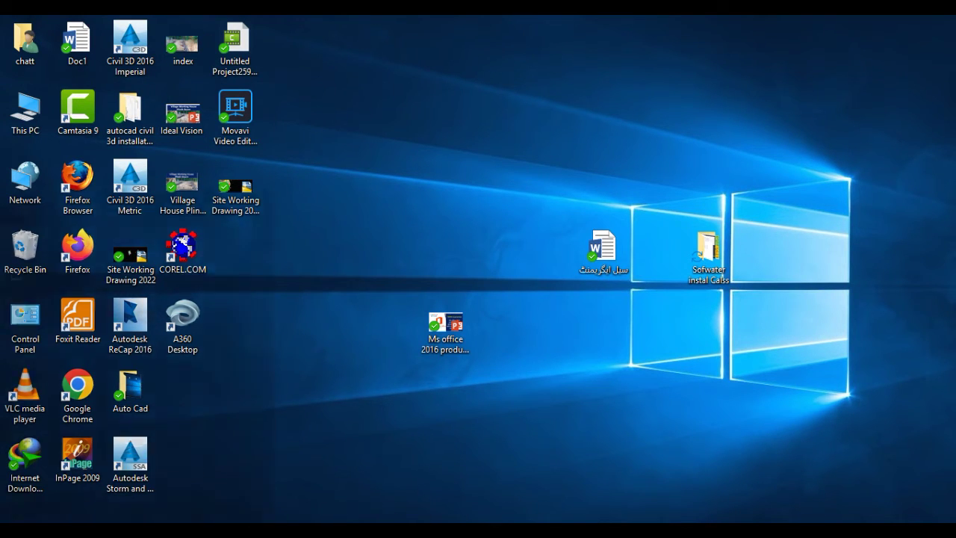
key("super+s")
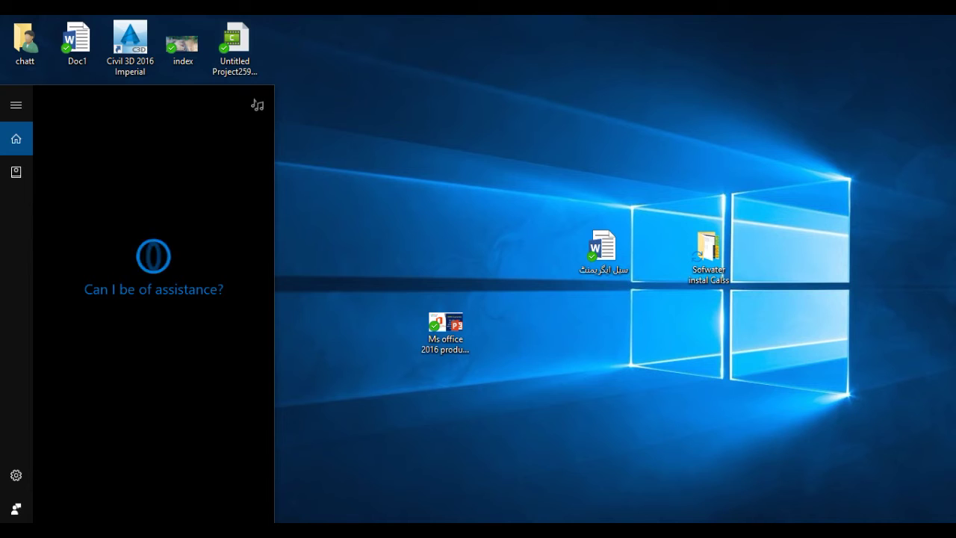
type("cow")
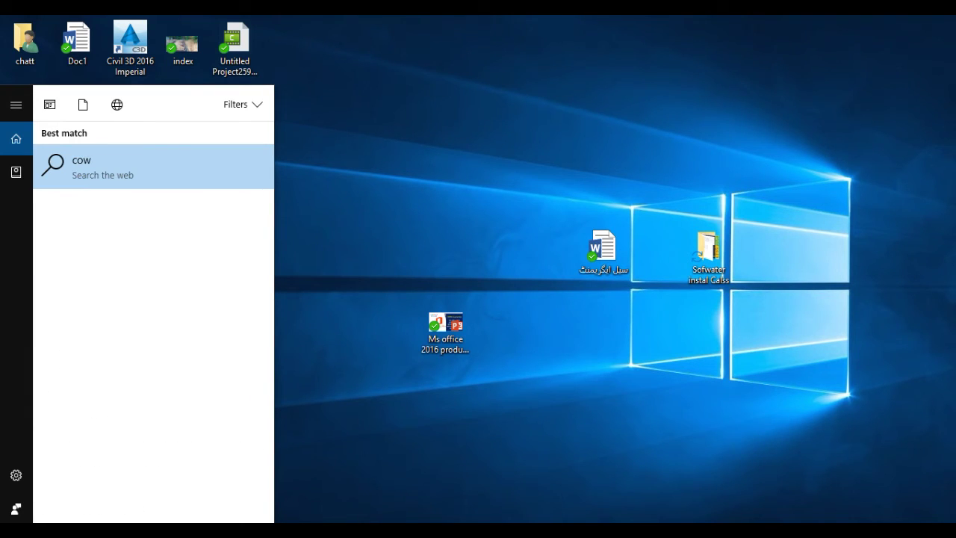
left_click(323, 447)
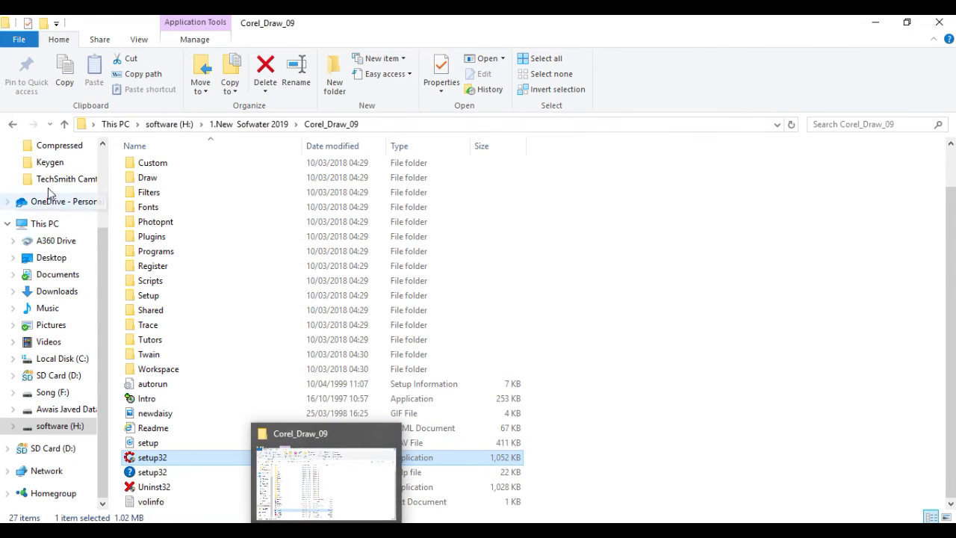
Copy the Corel_Draw_09 folder name from its rename box.
left_click(13, 124)
right_click(166, 241)
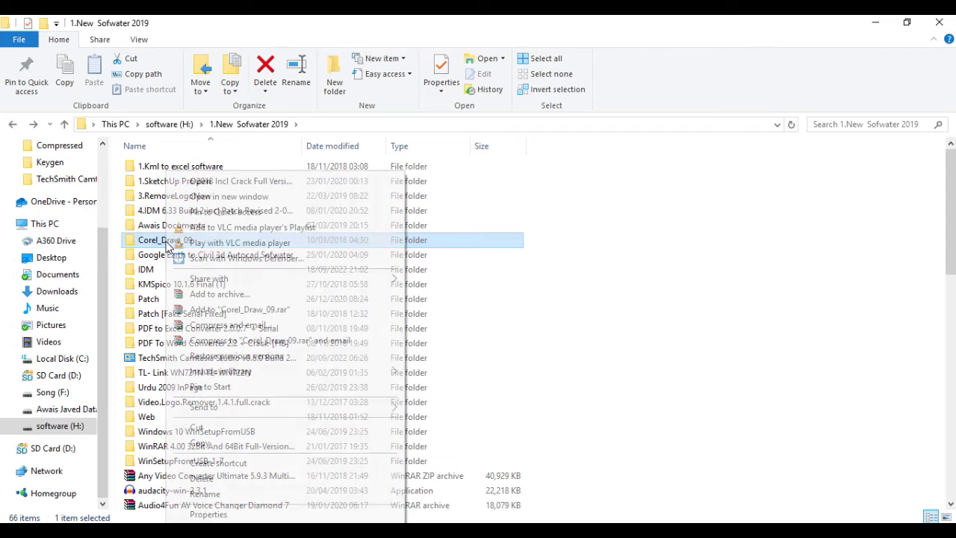
left_click(204, 494)
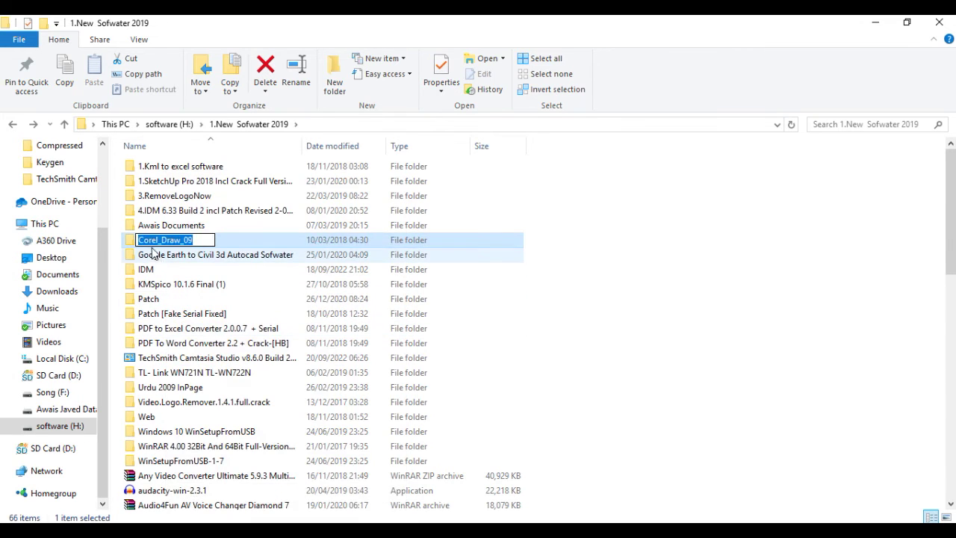
right_click(187, 240)
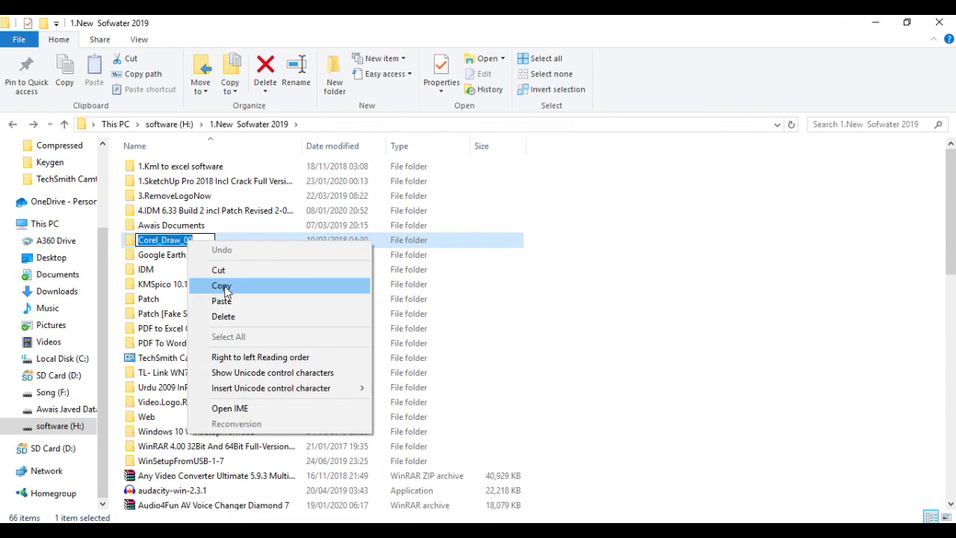
left_click(222, 286)
key("alt+Tab")
Search for corel_draw_09, close the browser that opened, then close File Explorer.
right_click(113, 532)
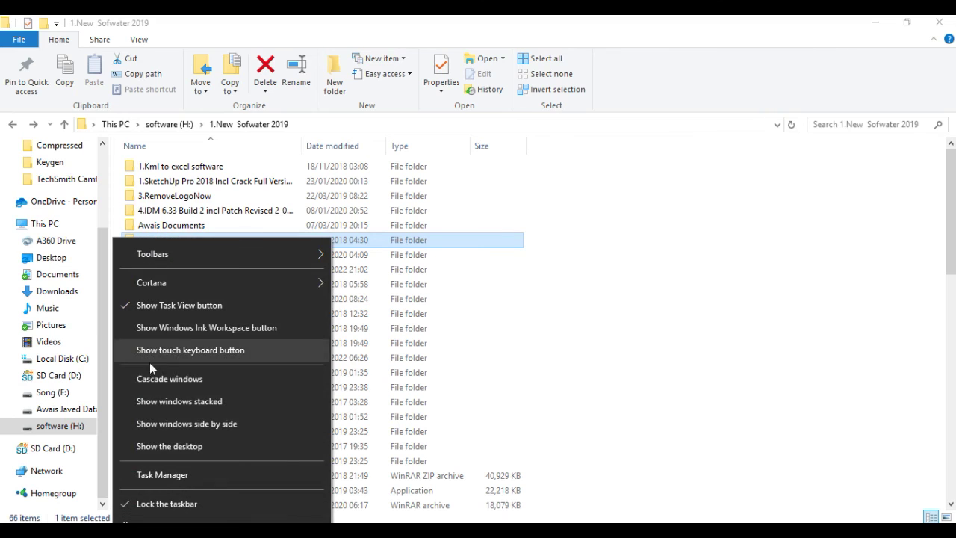
left_click(114, 532)
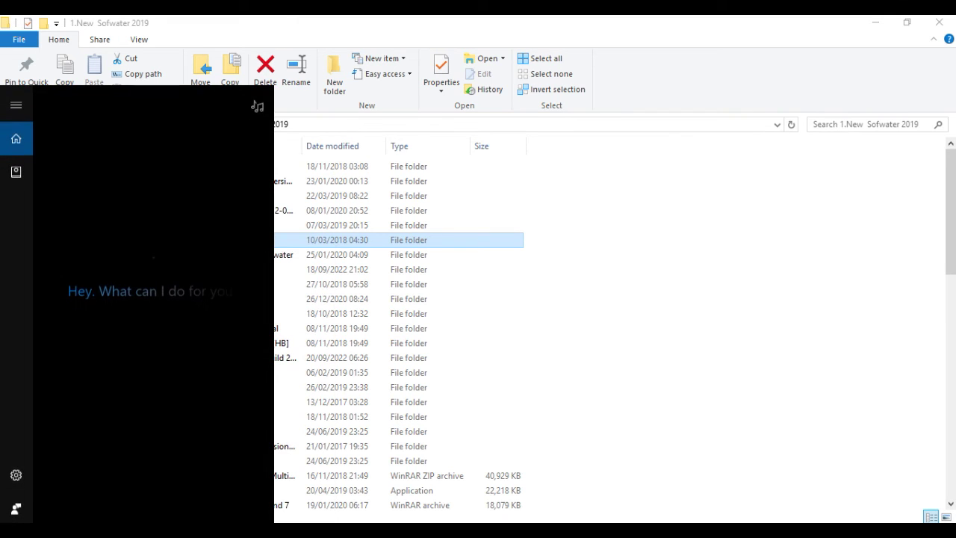
right_click(88, 527)
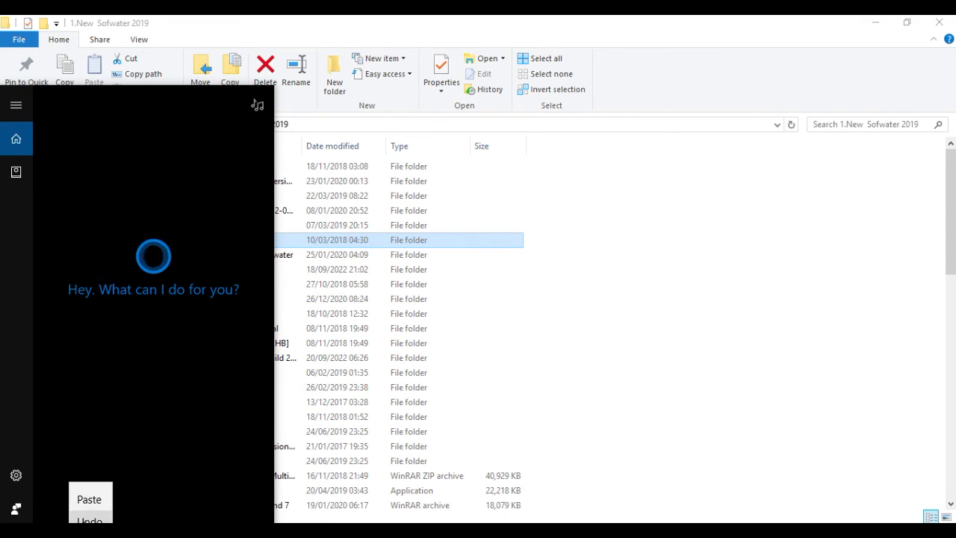
left_click(100, 491)
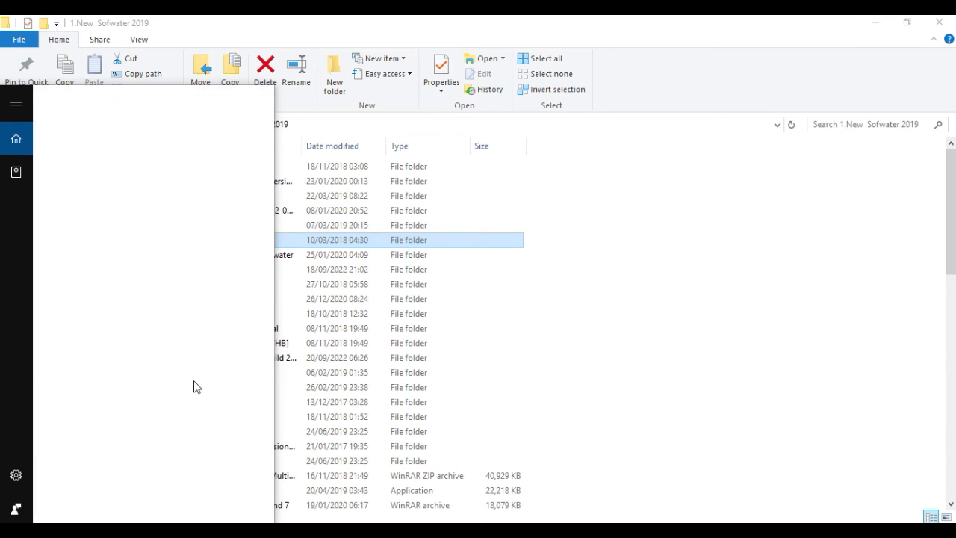
left_click(135, 188)
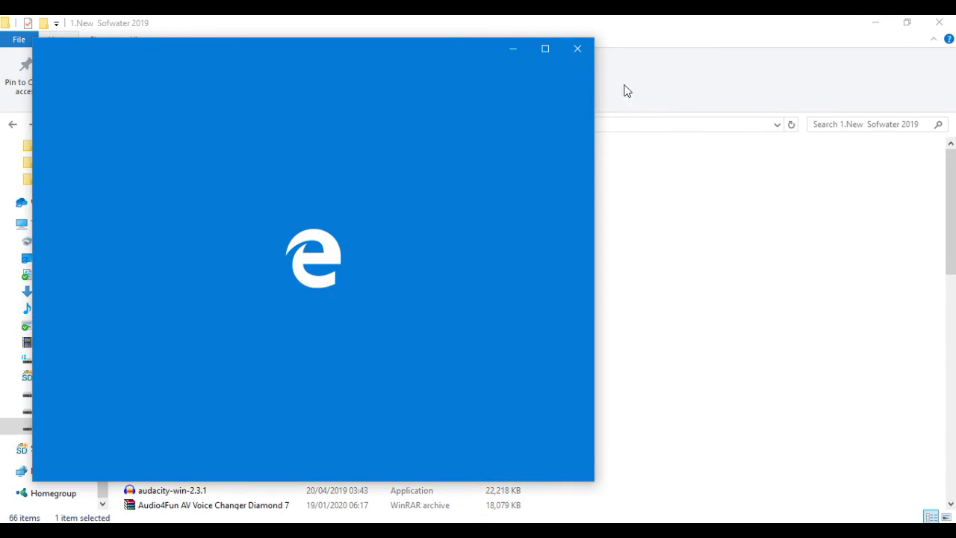
left_click(578, 49)
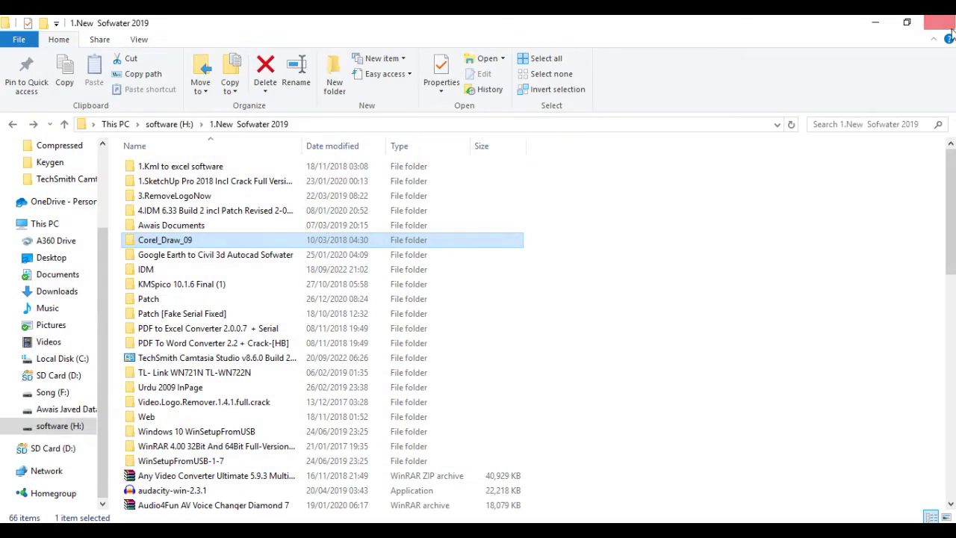
left_click(944, 24)
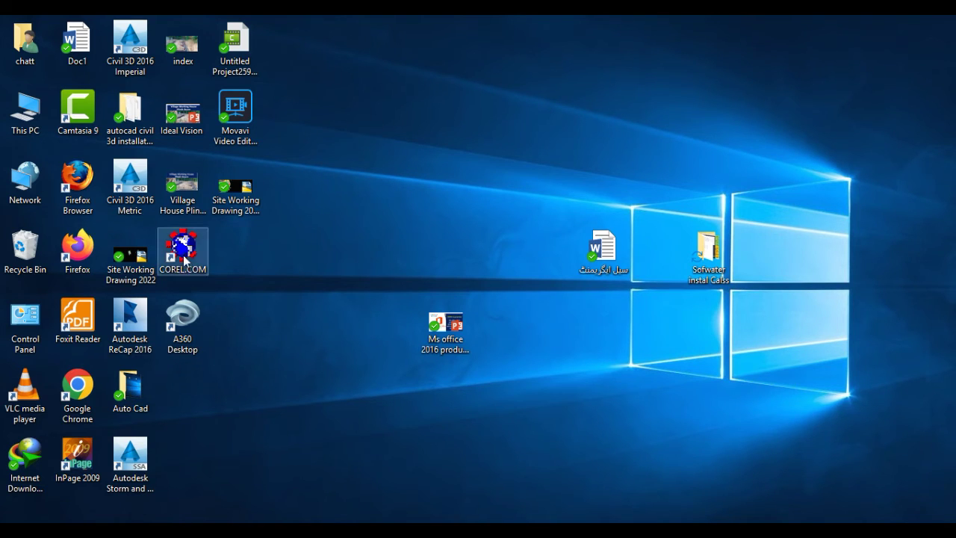
Run the COREL.COM shortcut, search for 'corel', and pin CorelDRAW 9 to the taskbar.
double_click(184, 260)
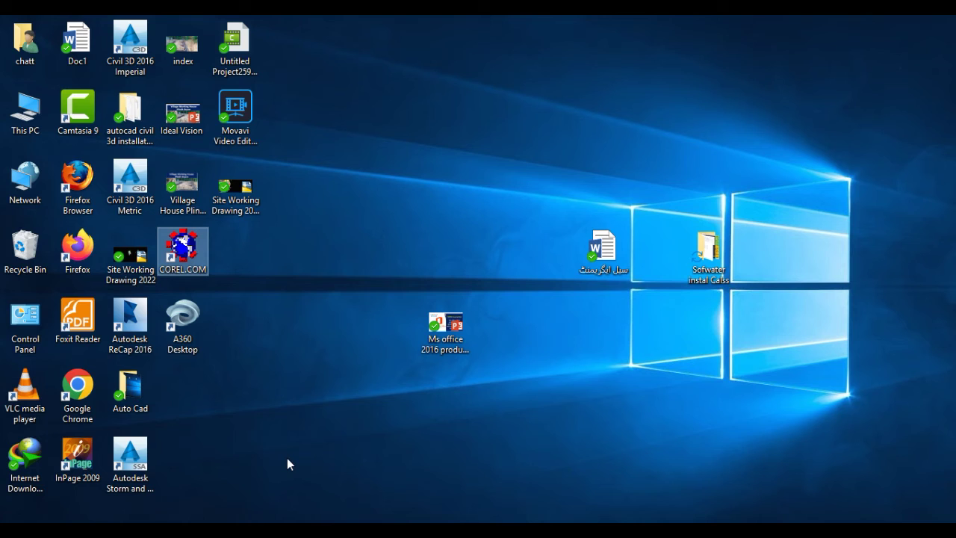
key("super+c")
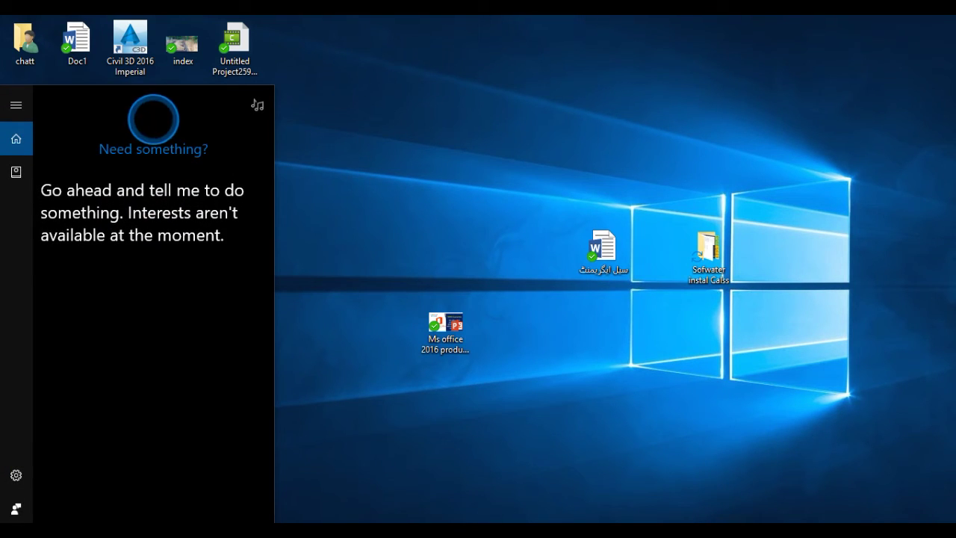
type("c")
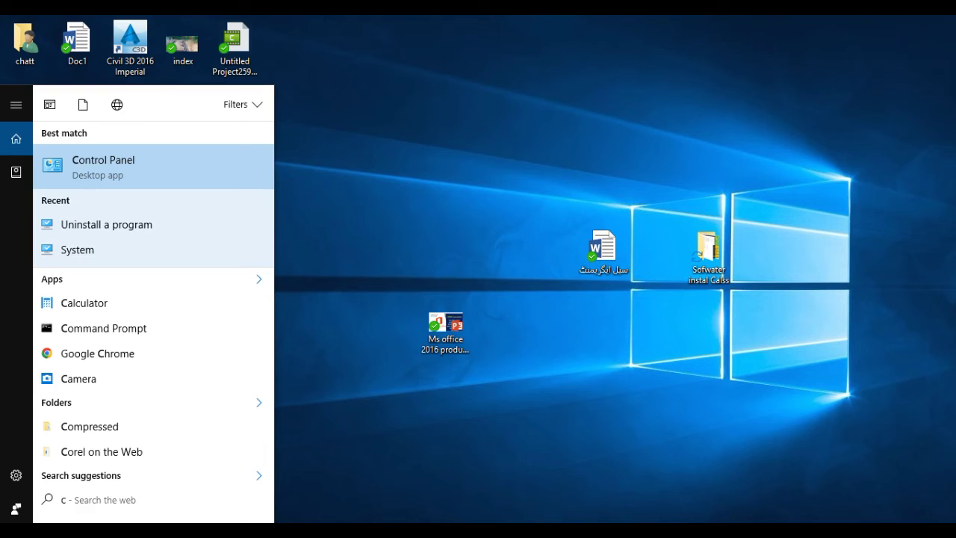
type("o")
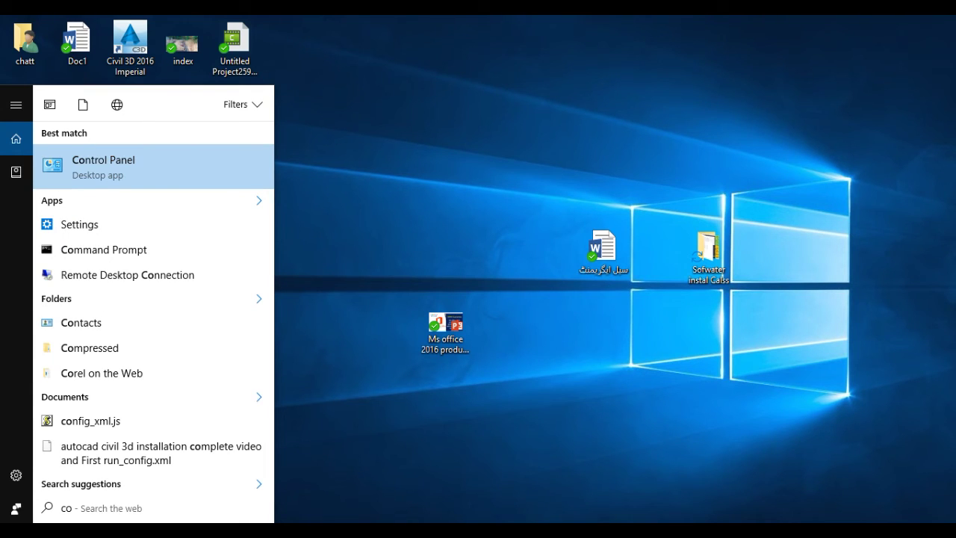
key("BackSpace")
key("BackSpace")
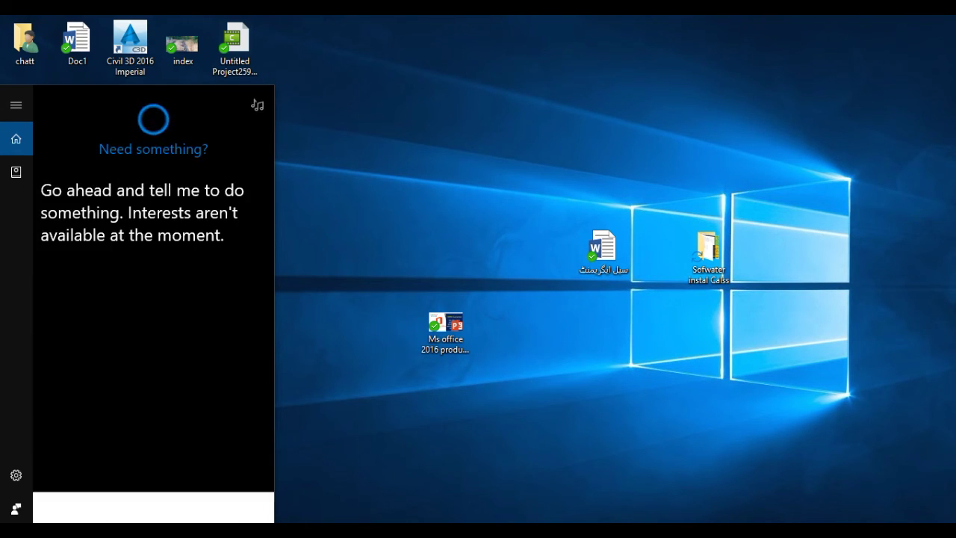
right_click(113, 522)
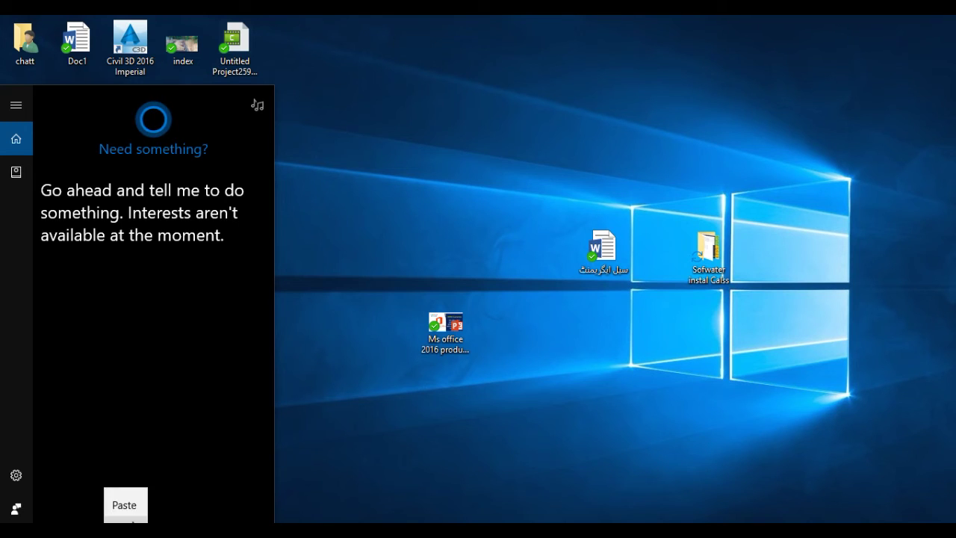
left_click(131, 505)
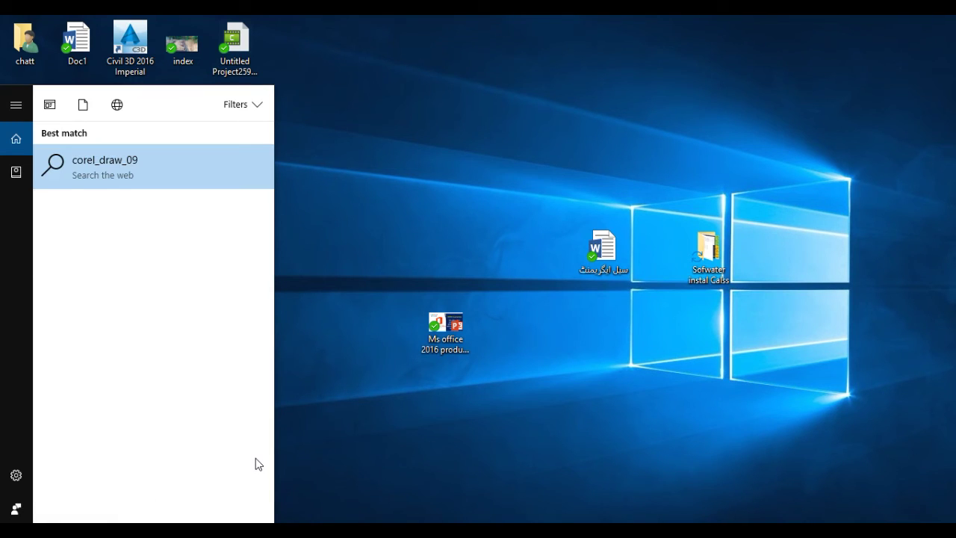
key("BackSpace")
key("BackSpace")
key("BackSpace")
key("BackSpace")
key("BackSpace")
key("BackSpace")
key("BackSpace")
key("BackSpace")
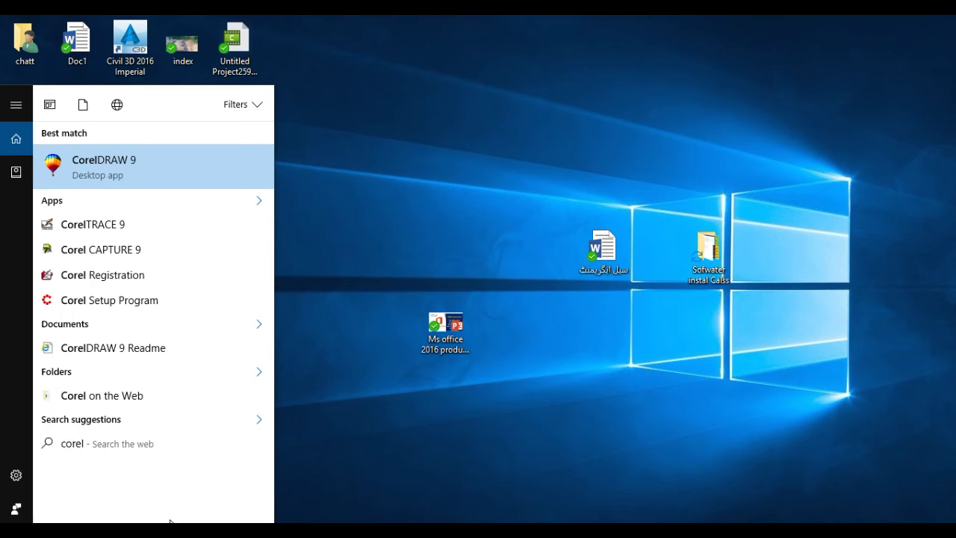
right_click(146, 171)
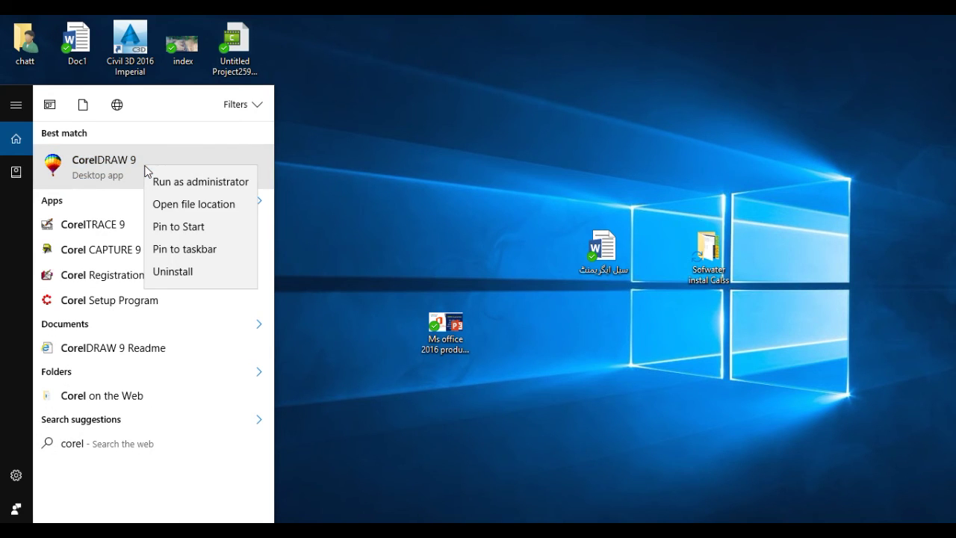
left_click(183, 249)
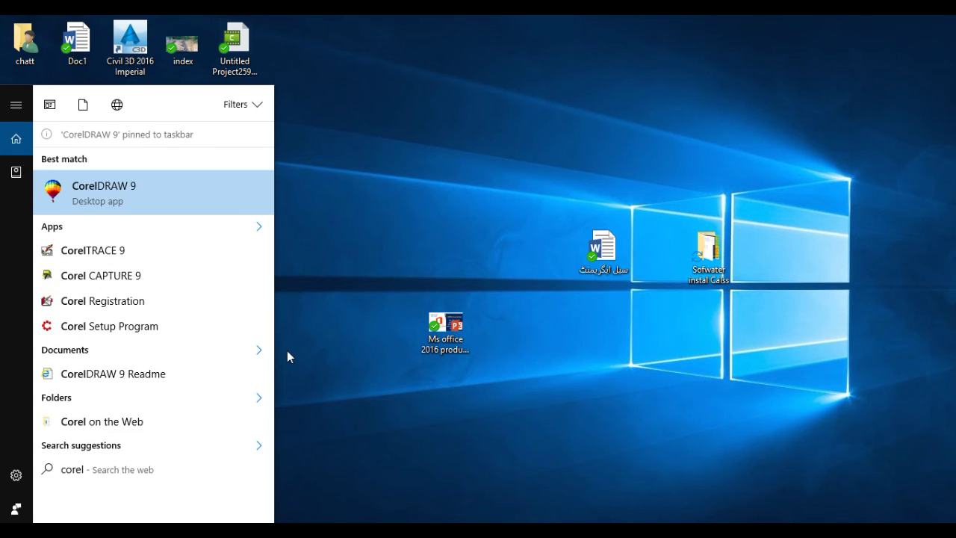
Launch CorelDRAW 9 from the taskbar and start a new blank A4 graphic.
left_click(344, 372)
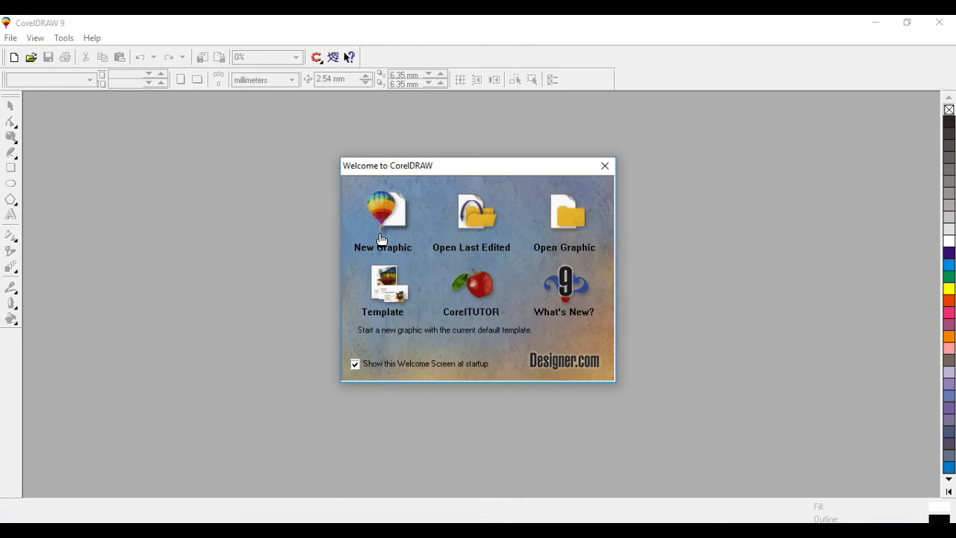
left_click(384, 213)
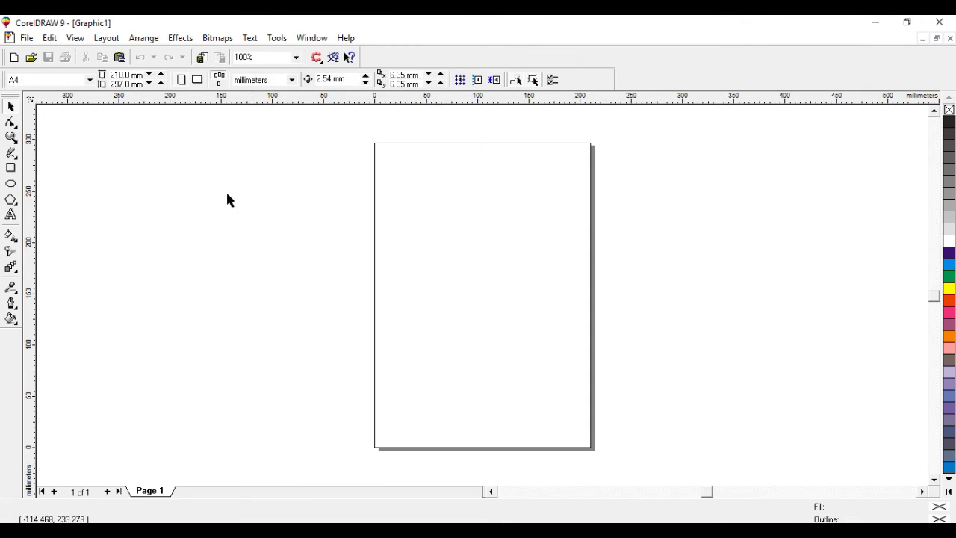
right_click(10, 107)
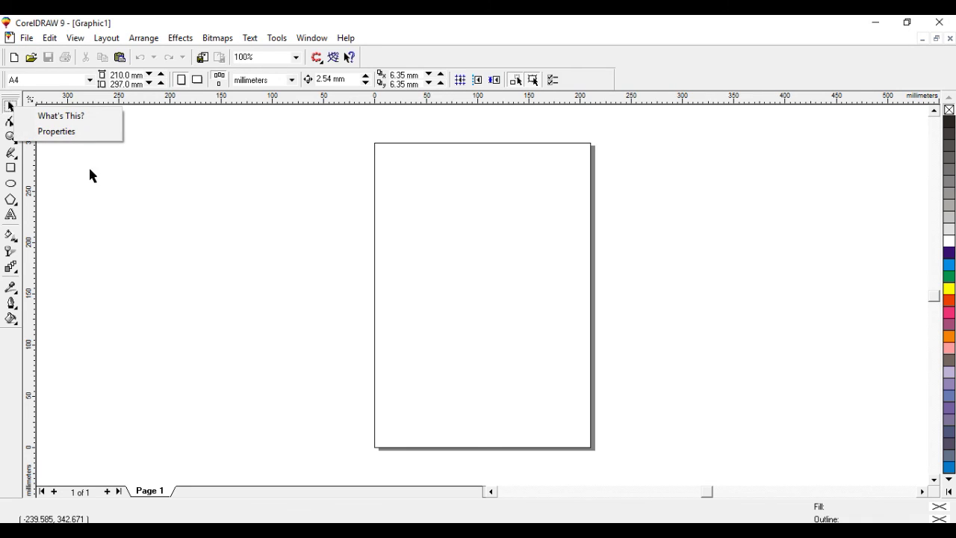
left_click(90, 176)
Try the Shape and Pick tools, then close CorelDRAW 9.
left_click(10, 123)
right_click(11, 123)
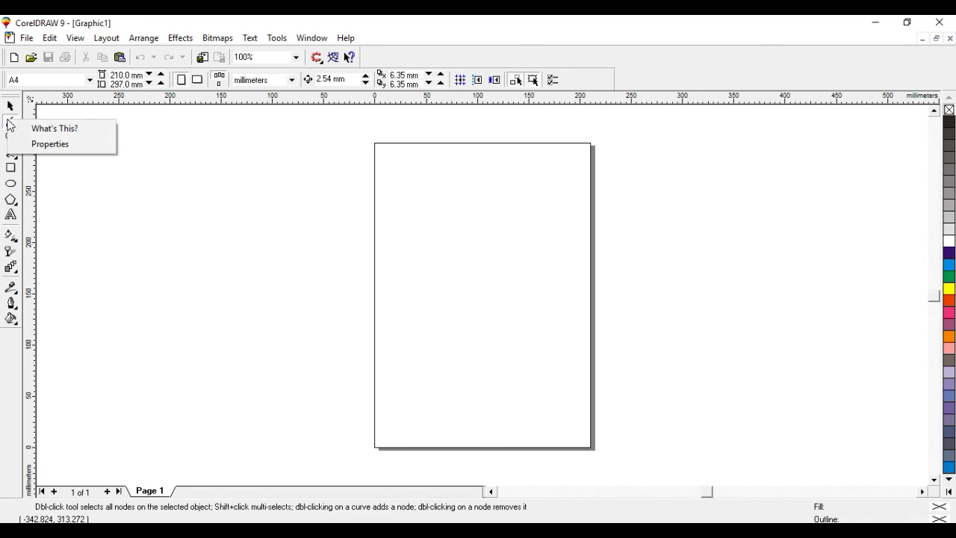
left_click(9, 112)
left_click(10, 108)
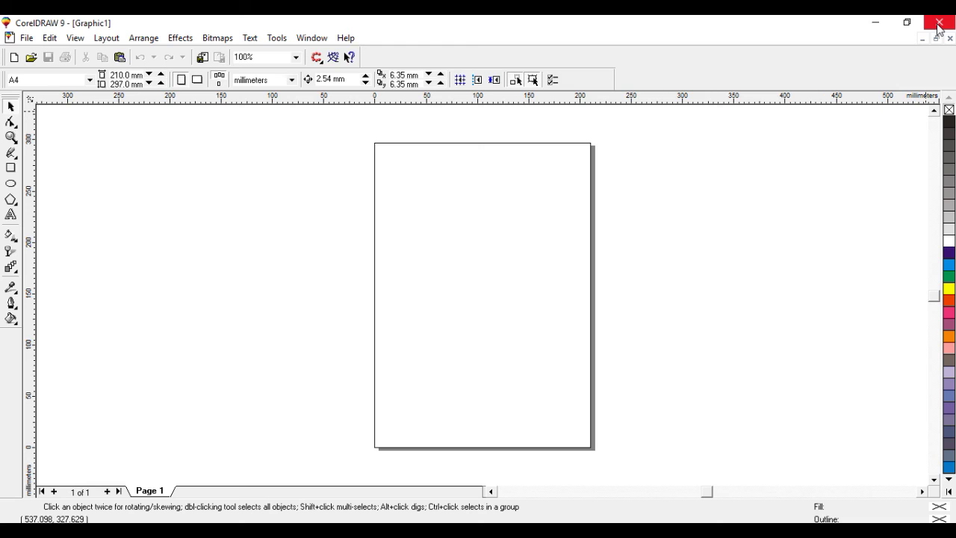
left_click(939, 27)
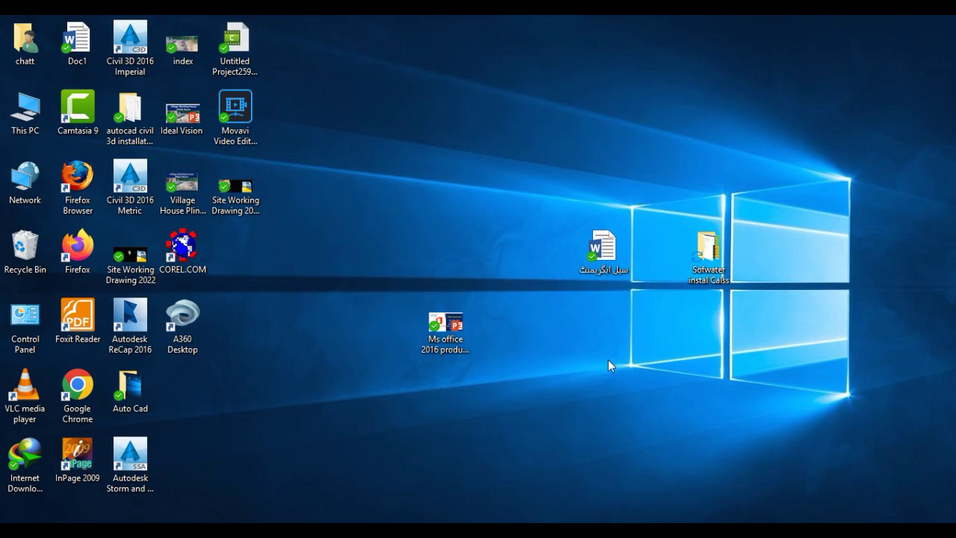
left_click(831, 531)
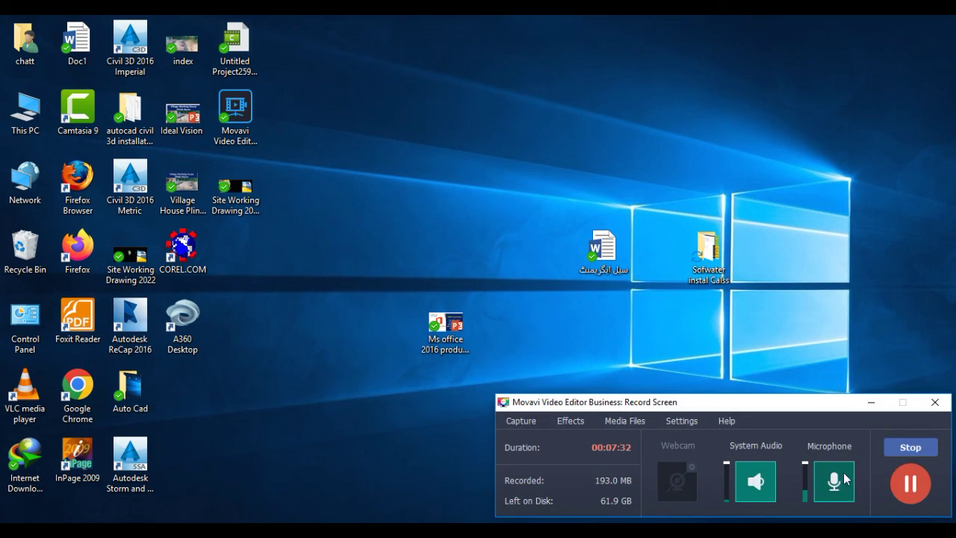